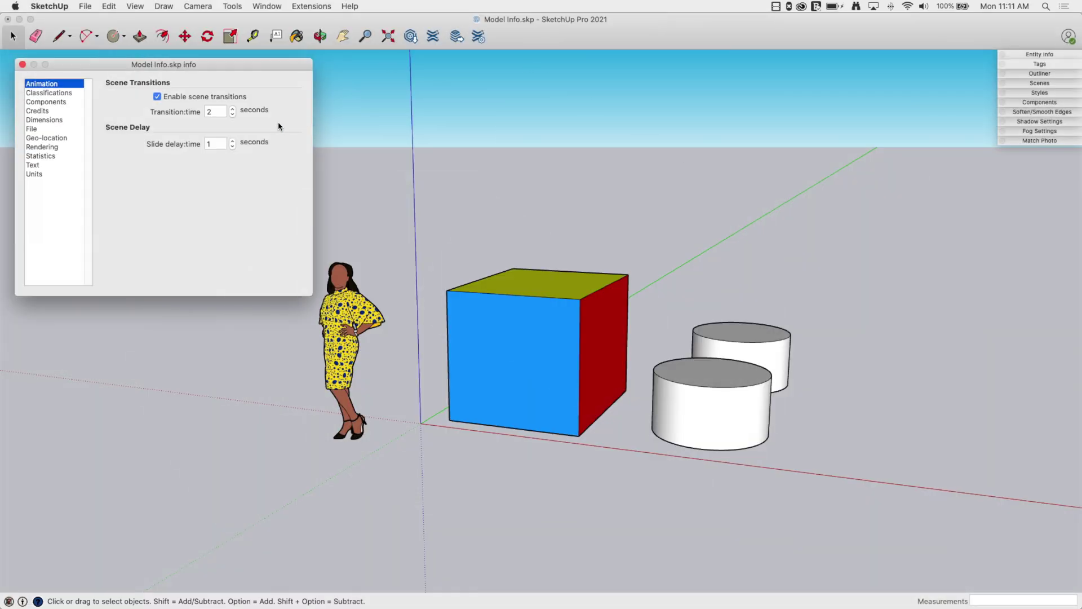
{"action": "mouse_move", "coordinate": [225, 66]}
{"action": "left_mouse_down"}
{"action": "mouse_move", "coordinate": [235, 76]}
{"action": "mouse_move", "coordinate": [242, 67]}
{"action": "mouse_move", "coordinate": [232, 72]}
{"action": "left_mouse_up"}
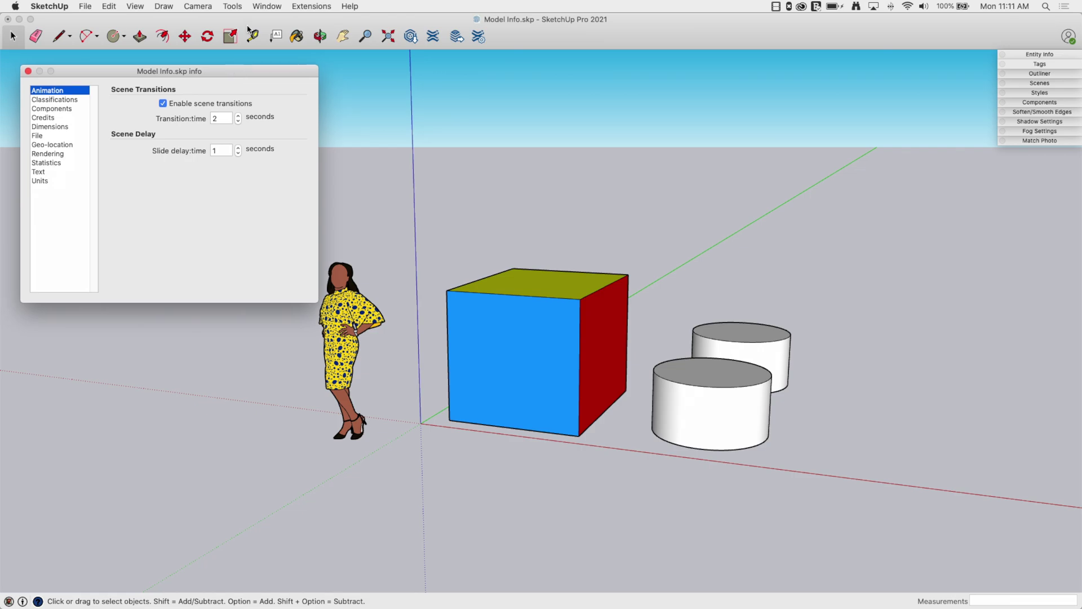
{"action": "left_click", "coordinate": [262, 7]}
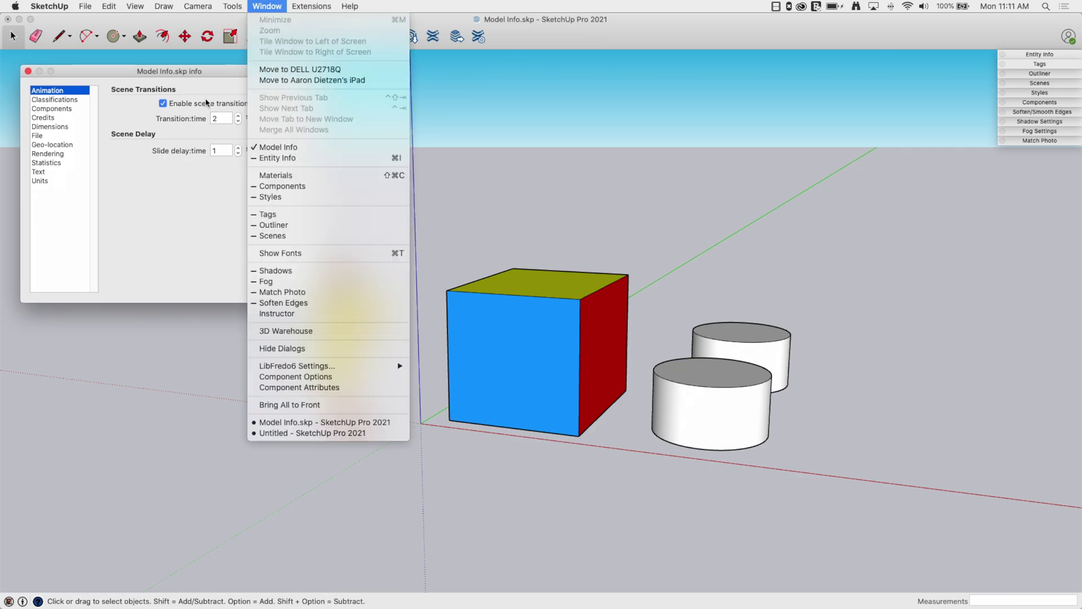
{"action": "left_click", "coordinate": [208, 73]}
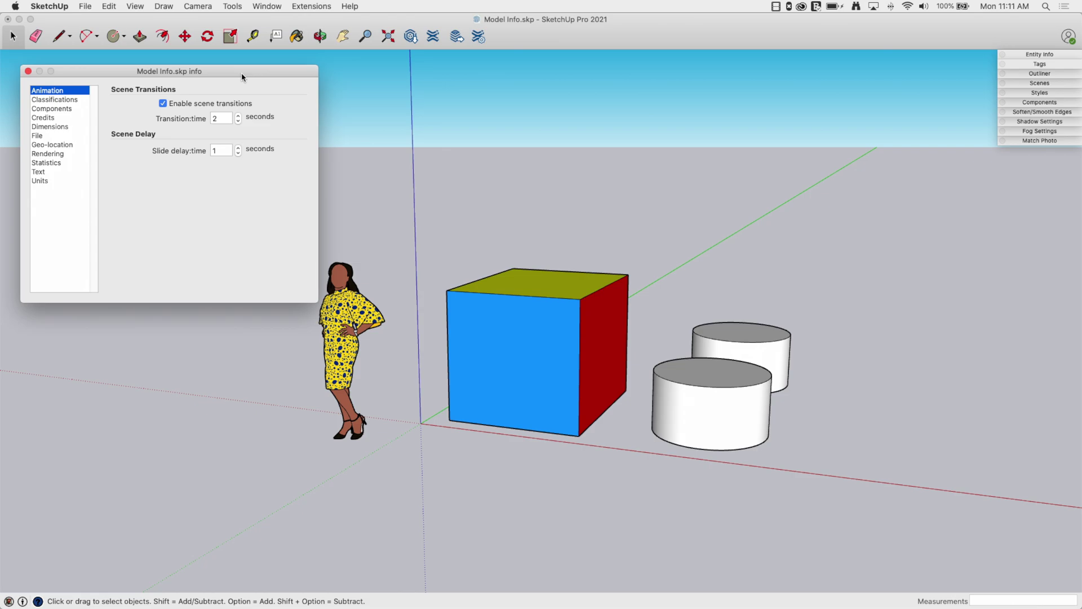
{"action": "mouse_move", "coordinate": [235, 75]}
{"action": "left_mouse_down"}
{"action": "mouse_move", "coordinate": [999, 171]}
{"action": "mouse_move", "coordinate": [1077, 138]}
{"action": "mouse_move", "coordinate": [460, 107]}
{"action": "mouse_move", "coordinate": [229, 68]}
{"action": "left_mouse_up"}
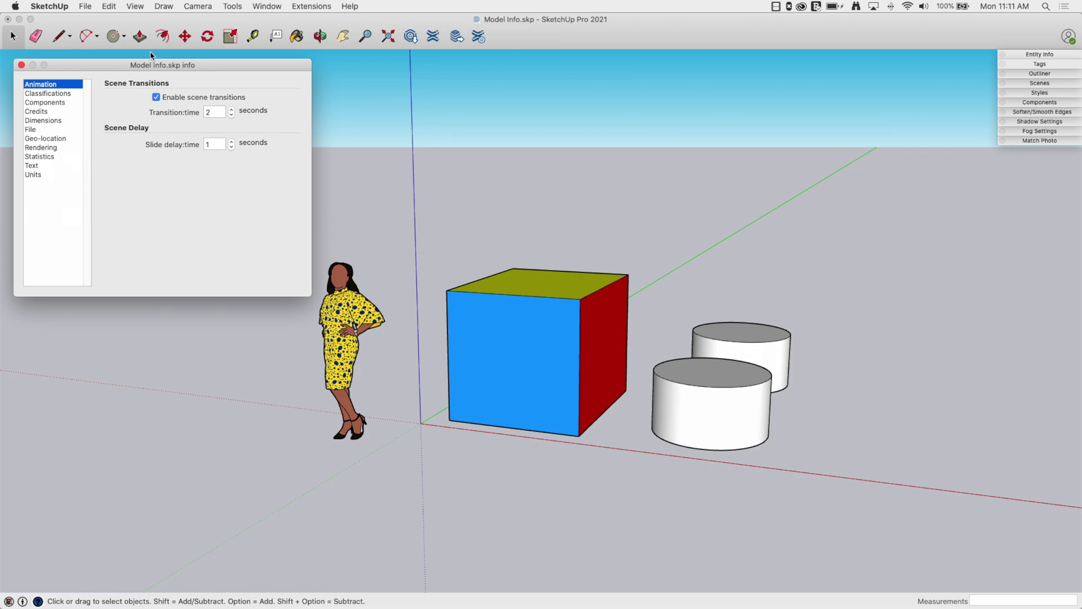
{"action": "left_click_drag", "start_coordinate": [178, 65], "coordinate": [170, 62]}
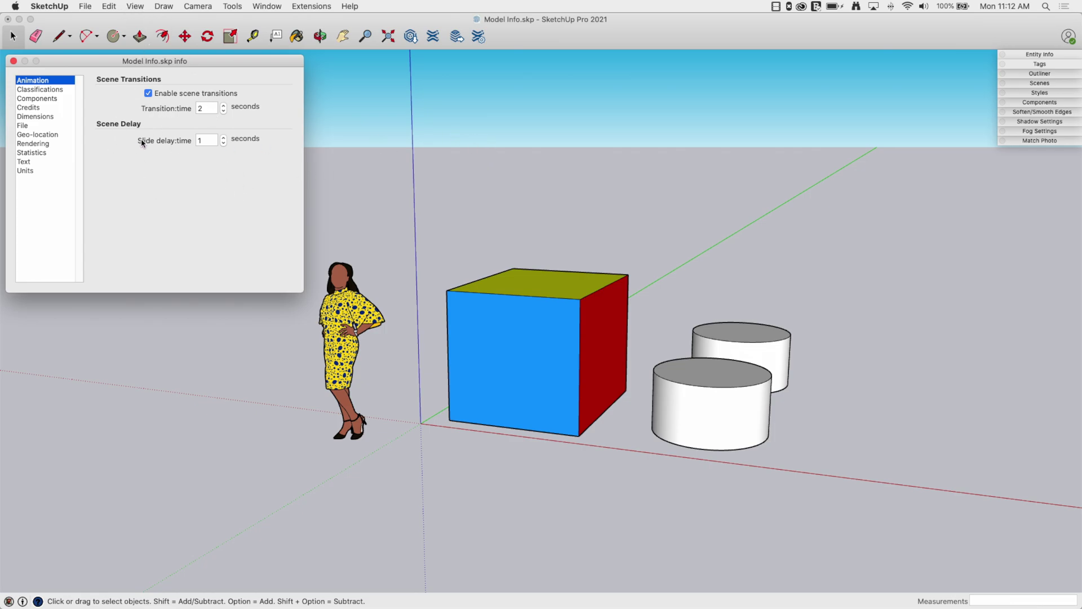
{"action": "left_click", "coordinate": [199, 141]}
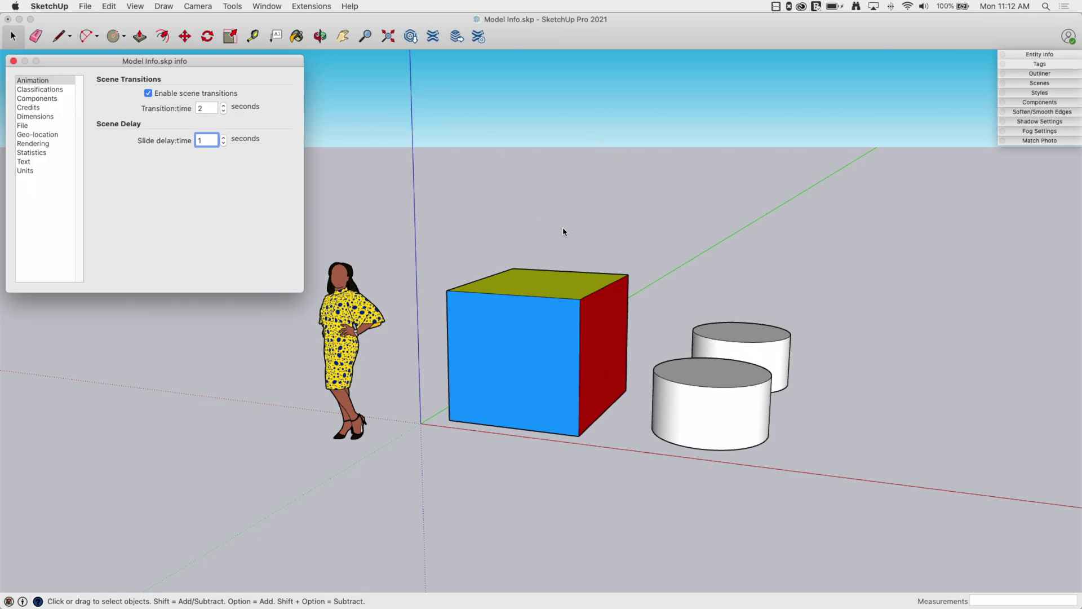
{"action": "left_click", "coordinate": [148, 93]}
{"action": "left_click", "coordinate": [148, 93]}
Review the Classifications page, then the Components page with fade sliders and component axes off
{"action": "left_click", "coordinate": [57, 92]}
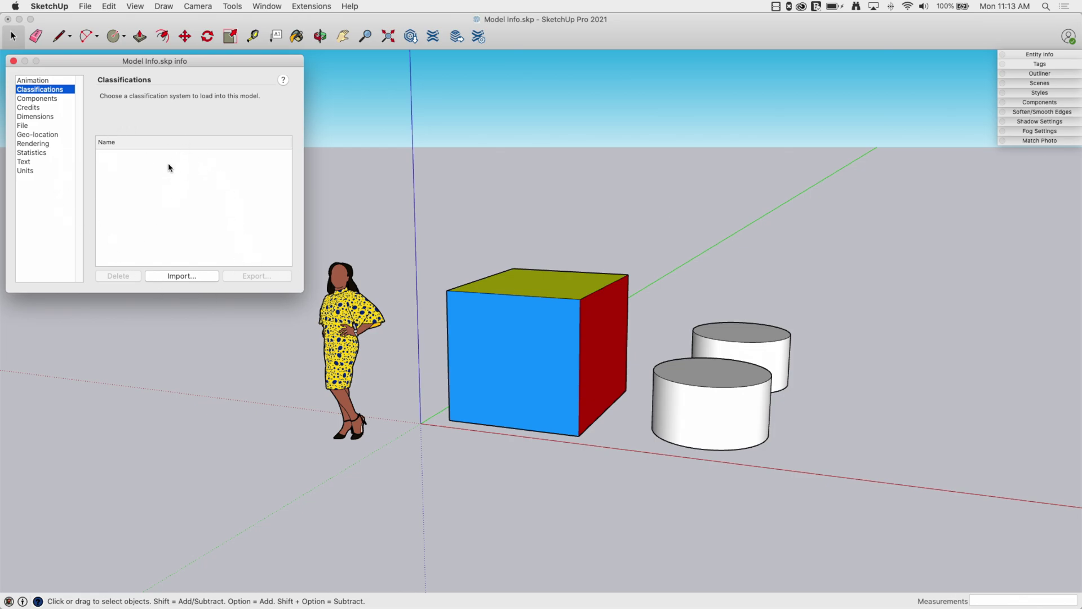
{"action": "left_click", "coordinate": [48, 99]}
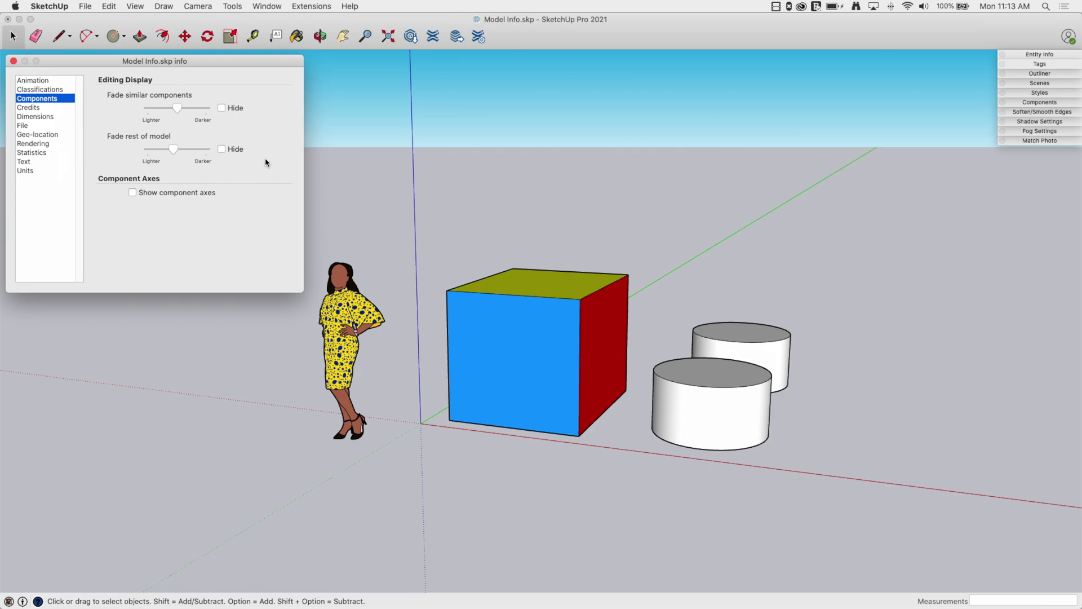
{"action": "left_click", "coordinate": [132, 193]}
{"action": "left_click", "coordinate": [132, 194]}
{"action": "left_click", "coordinate": [132, 193]}
{"action": "left_click", "coordinate": [132, 193]}
{"action": "left_click", "coordinate": [132, 192]}
{"action": "left_click", "coordinate": [132, 193]}
{"action": "left_click", "coordinate": [132, 193]}
{"action": "left_click", "coordinate": [133, 193]}
{"action": "left_click", "coordinate": [133, 193]}
{"action": "left_click", "coordinate": [133, 193]}
Select the front cylinder and open it for component editing
{"action": "middle_click_drag", "start_coordinate": [690, 389], "coordinate": [733, 395]}
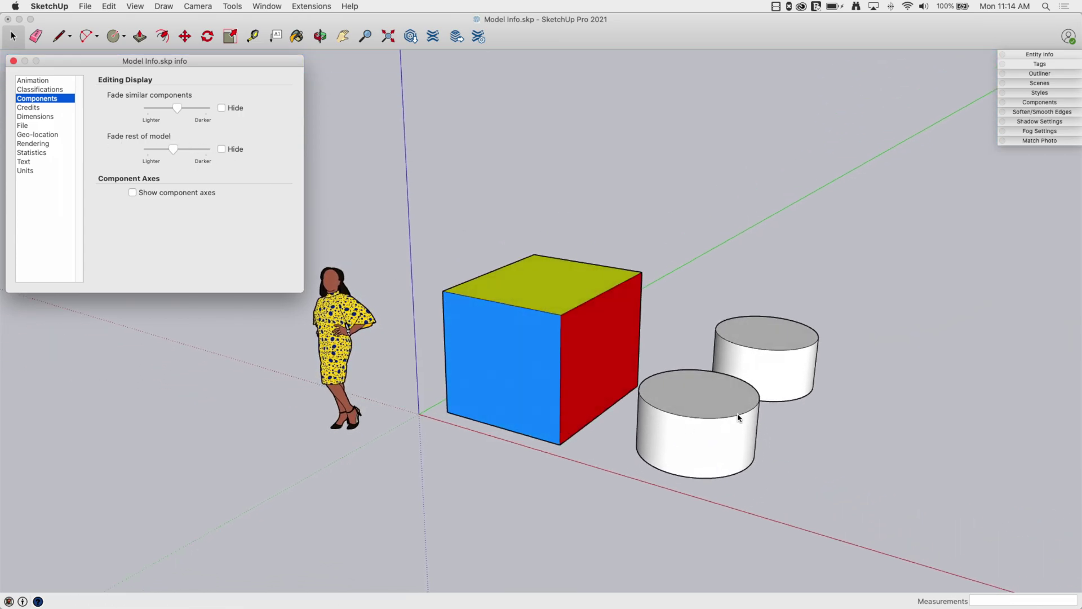
{"action": "left_click", "coordinate": [769, 347]}
{"action": "left_click", "coordinate": [719, 390]}
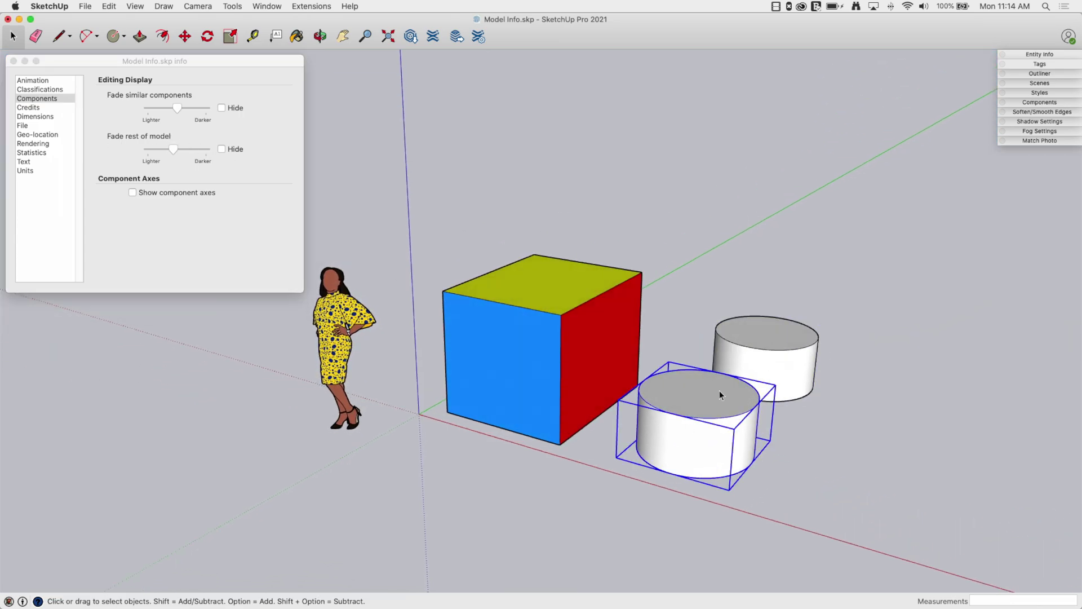
{"action": "double_click", "coordinate": [694, 403]}
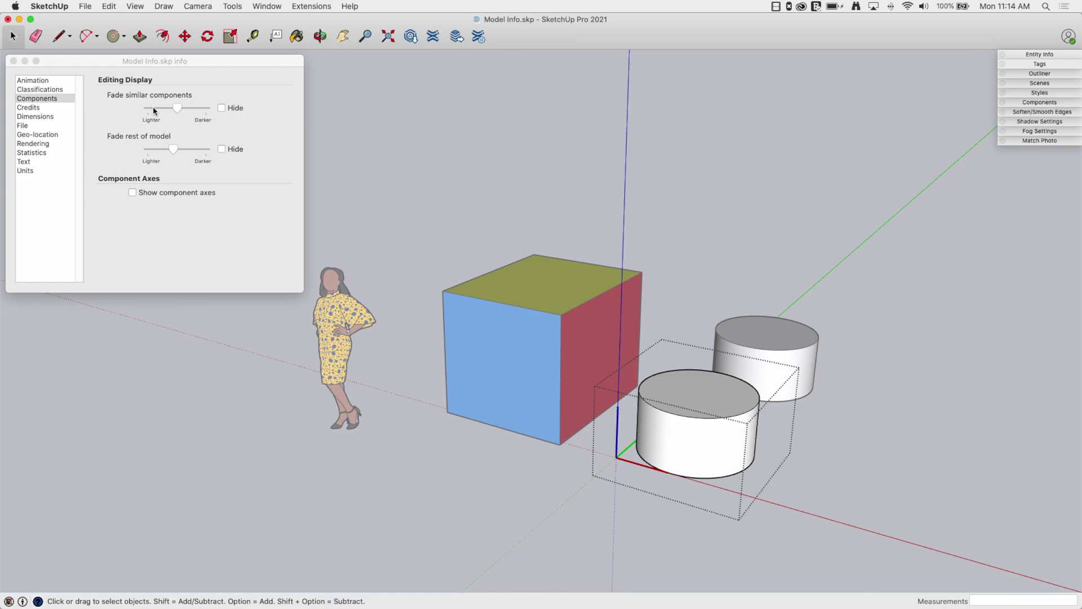
Toggle Hide similar components and Hide rest of model on and off, leaving both unchecked
{"action": "left_click", "coordinate": [221, 108]}
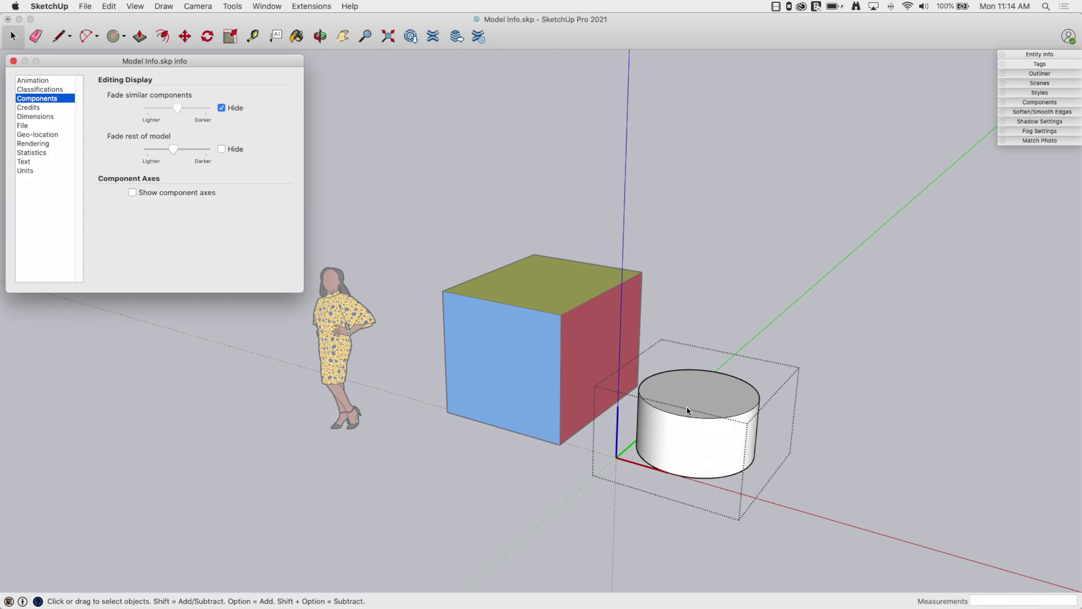
{"action": "left_click", "coordinate": [221, 108]}
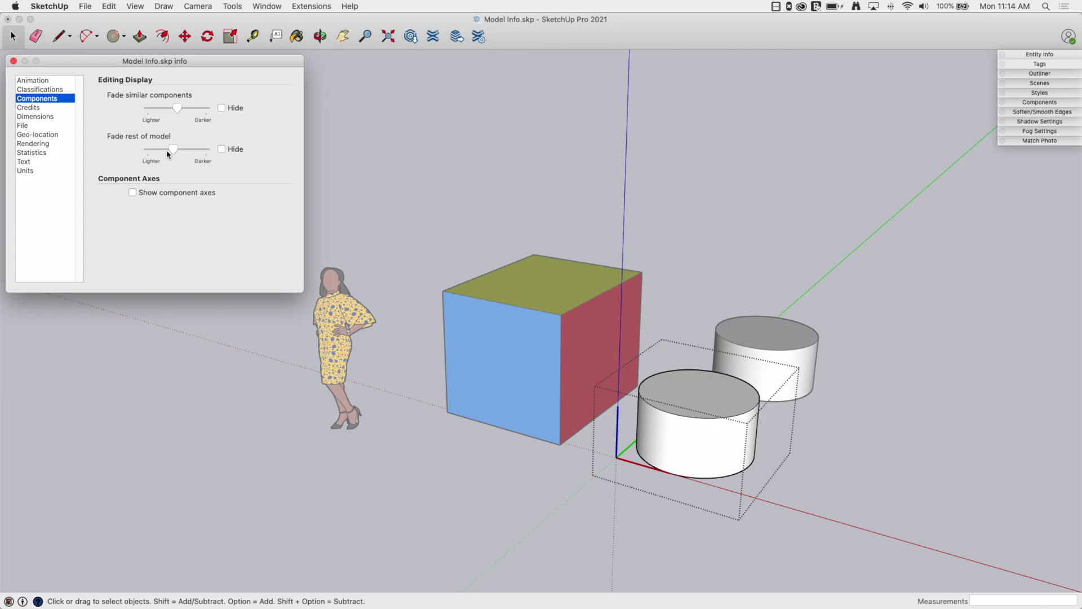
{"action": "left_click", "coordinate": [221, 149]}
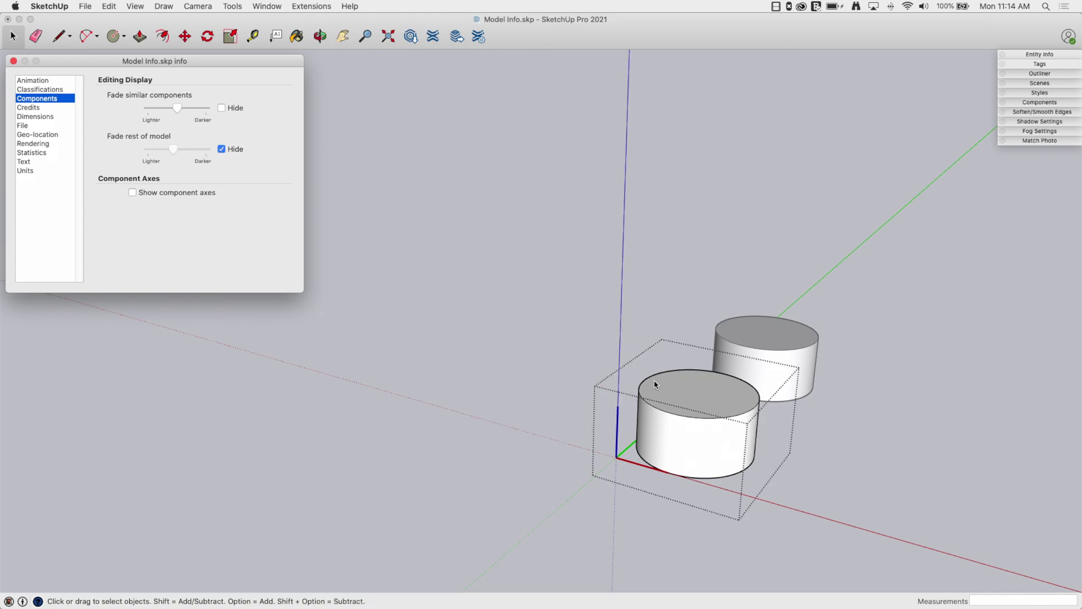
{"action": "left_click", "coordinate": [221, 109]}
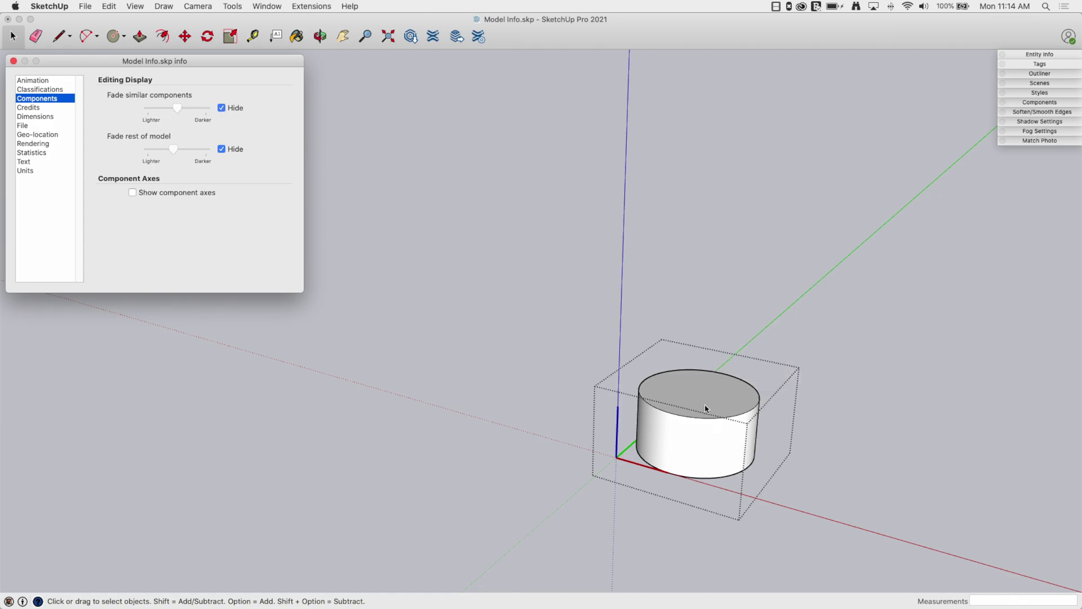
{"action": "left_click", "coordinate": [221, 148]}
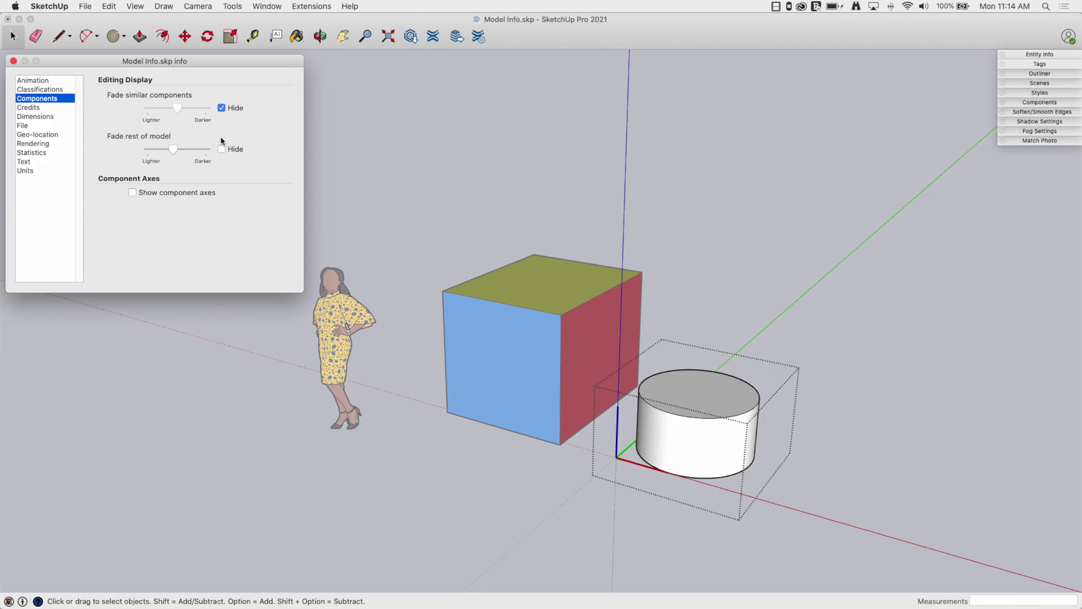
{"action": "left_click", "coordinate": [222, 108]}
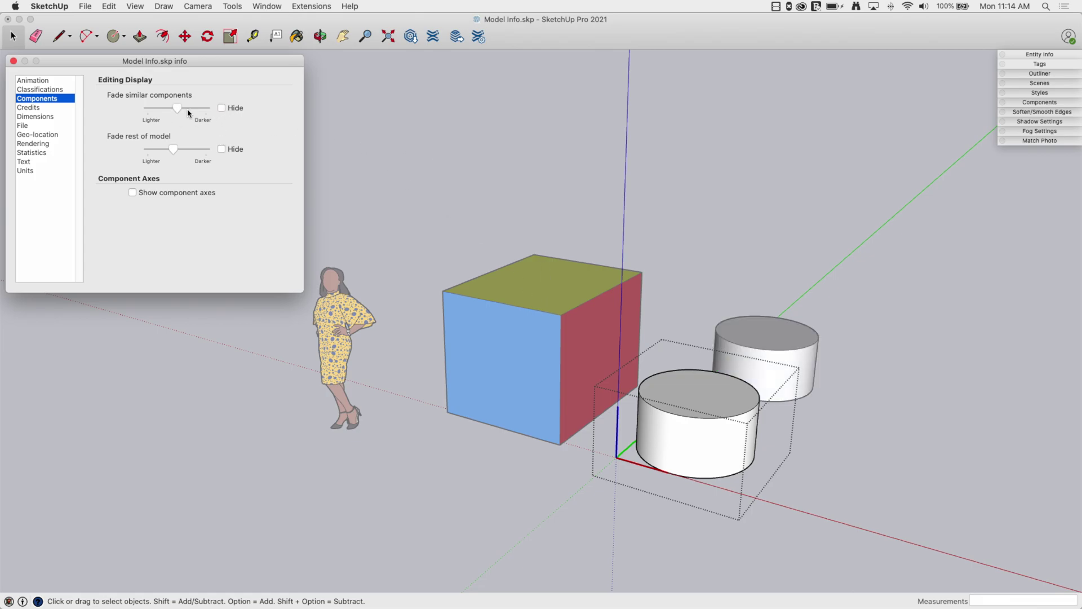
Move both fade sliders toward Lighter, then view the Credits page showing an unknown author
{"action": "mouse_move", "coordinate": [182, 110]}
{"action": "left_mouse_down"}
{"action": "mouse_move", "coordinate": [136, 107]}
{"action": "mouse_move", "coordinate": [208, 108]}
{"action": "mouse_move", "coordinate": [156, 110]}
{"action": "mouse_move", "coordinate": [194, 111]}
{"action": "mouse_move", "coordinate": [179, 113]}
{"action": "mouse_move", "coordinate": [151, 153]}
{"action": "mouse_move", "coordinate": [201, 152]}
{"action": "mouse_move", "coordinate": [100, 162]}
{"action": "left_mouse_up"}
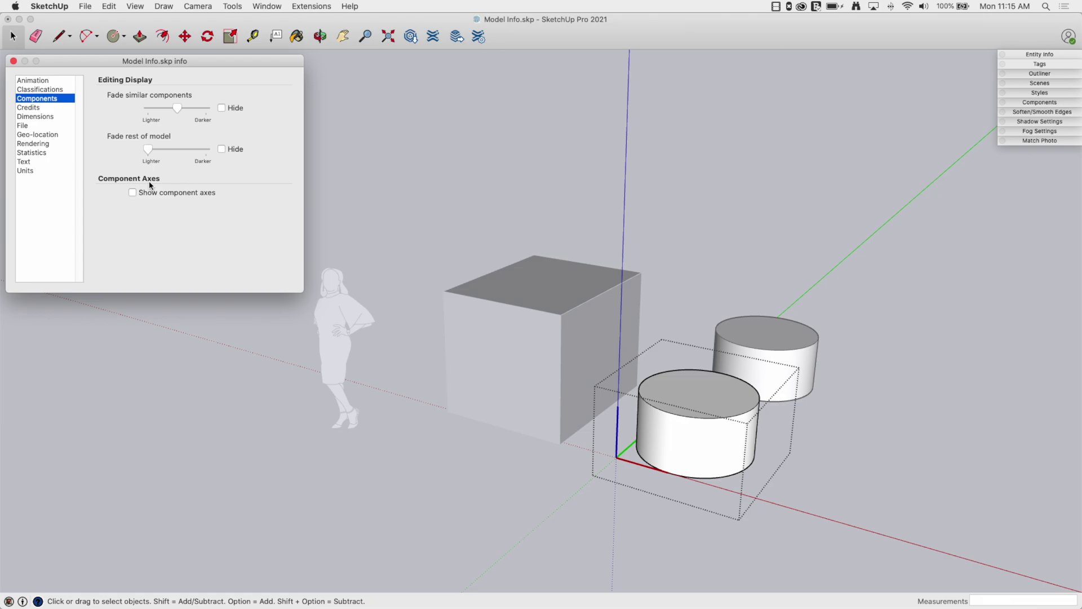
{"action": "middle_click_drag", "start_coordinate": [349, 239], "coordinate": [506, 339]}
{"action": "middle_click_drag", "start_coordinate": [577, 342], "coordinate": [330, 208]}
{"action": "mouse_move", "coordinate": [149, 151]}
{"action": "left_mouse_down"}
{"action": "mouse_move", "coordinate": [177, 153]}
{"action": "mouse_move", "coordinate": [169, 158]}
{"action": "left_mouse_up"}
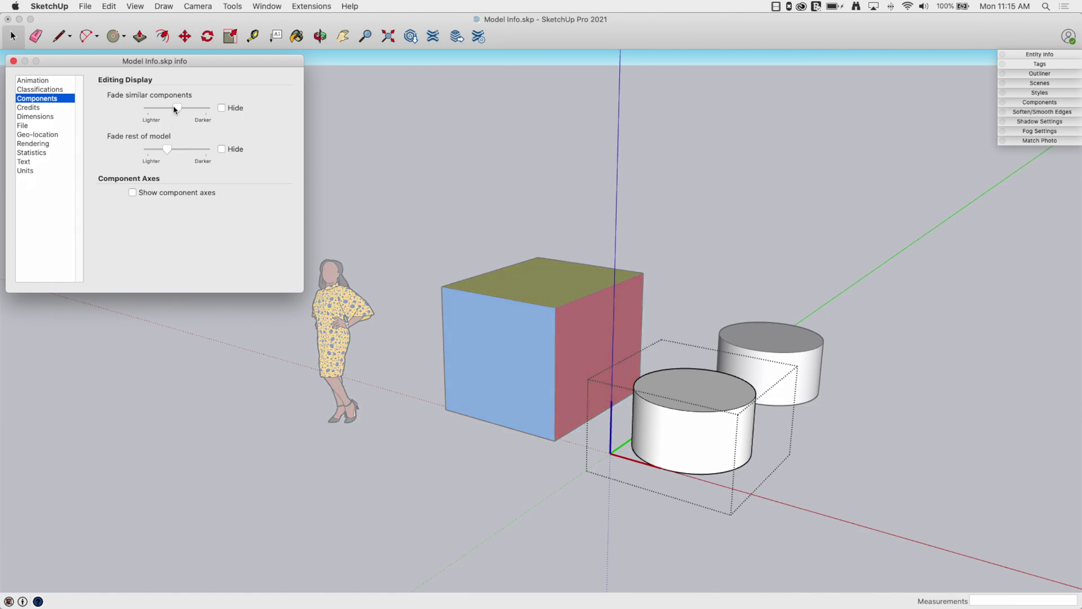
{"action": "left_click_drag", "start_coordinate": [177, 108], "coordinate": [164, 110]}
{"action": "middle_click_drag", "start_coordinate": [690, 355], "coordinate": [668, 418]}
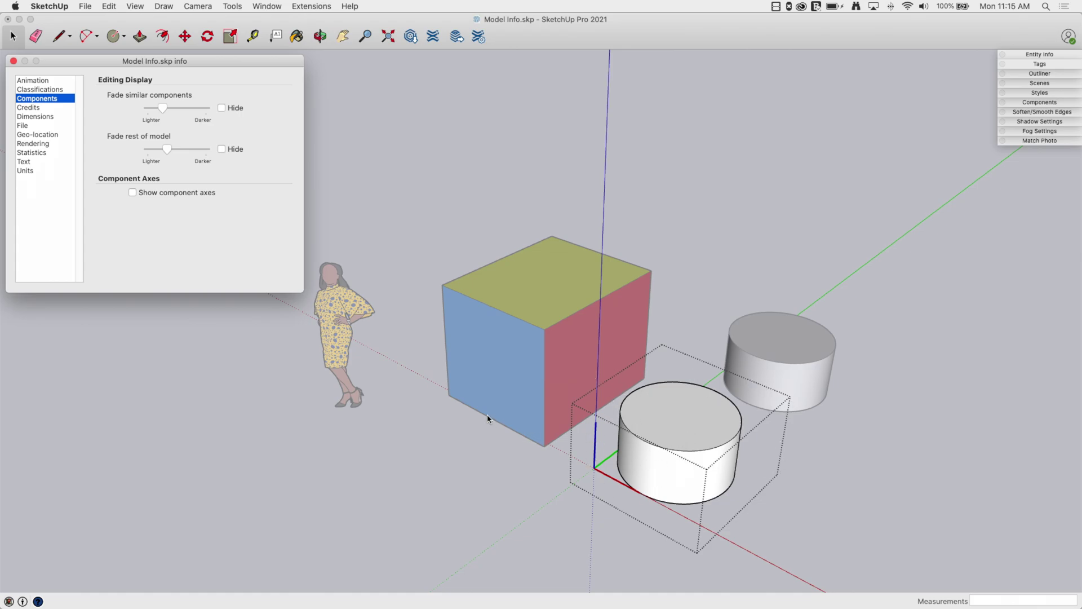
{"action": "left_click", "coordinate": [32, 107]}
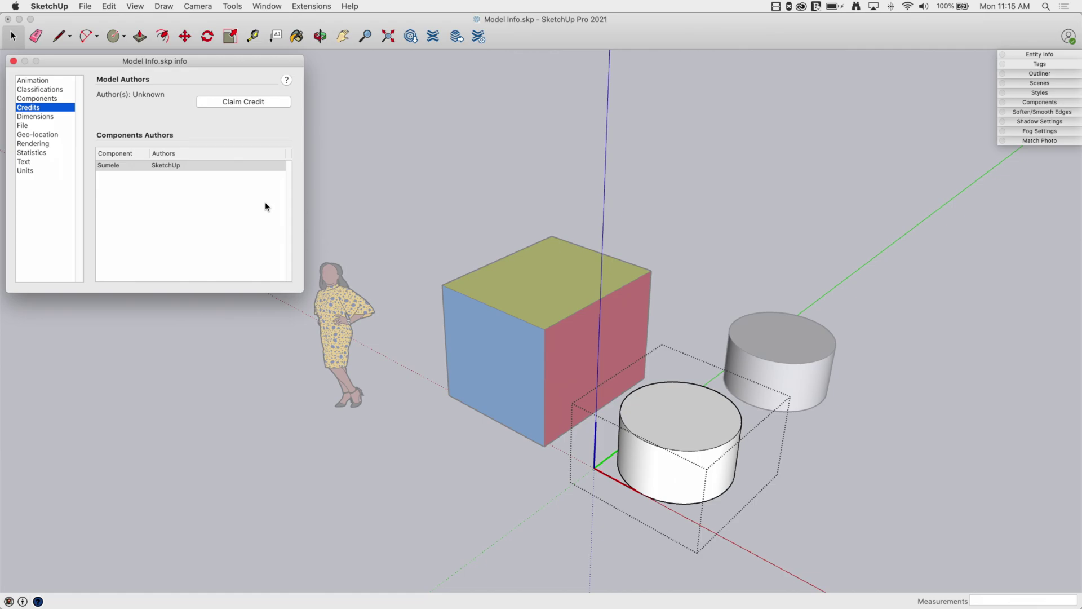
{"action": "left_click", "coordinate": [42, 117]}
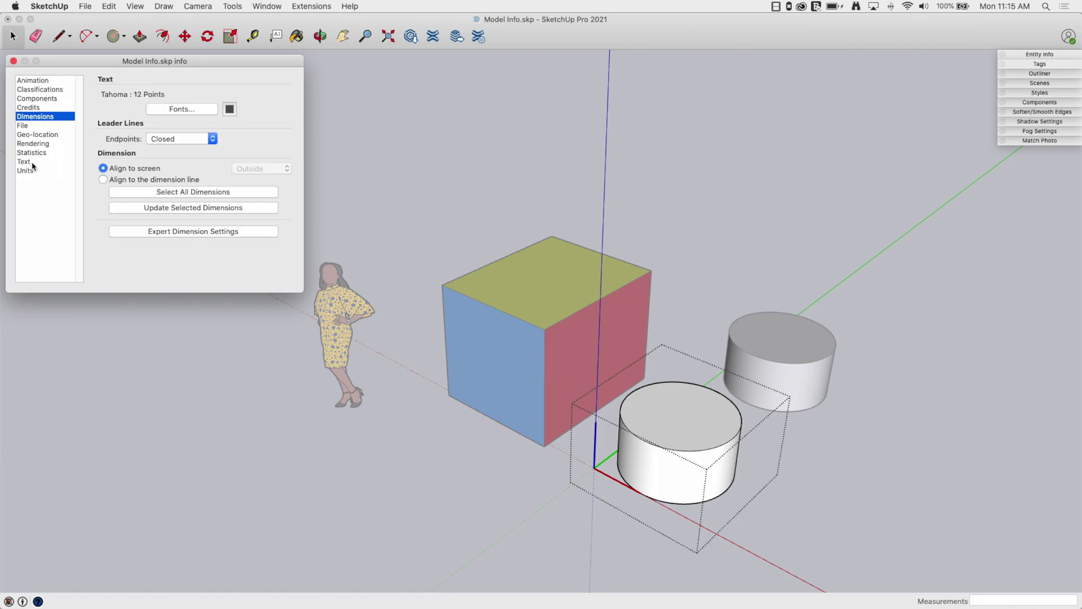
{"action": "left_click", "coordinate": [25, 162]}
{"action": "left_click", "coordinate": [26, 125]}
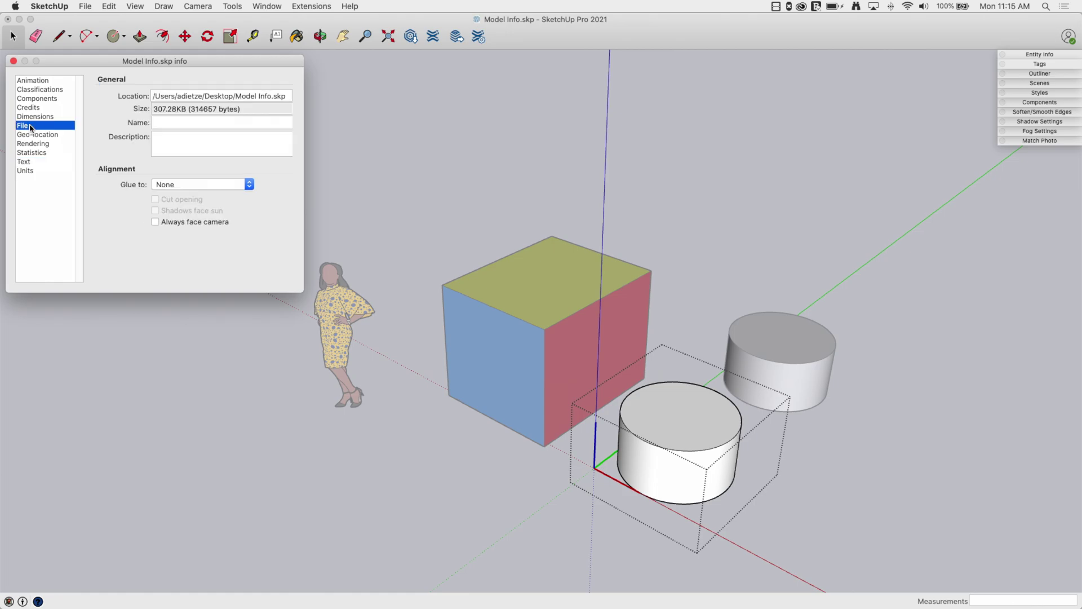
{"action": "key", "text": "Up"}
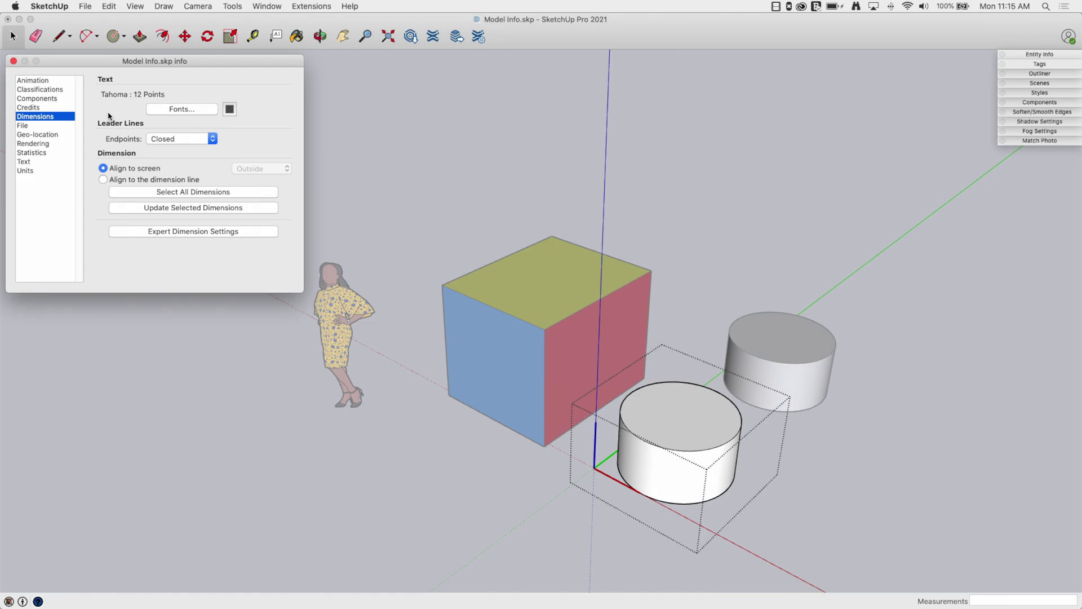
{"action": "left_click", "coordinate": [31, 164]}
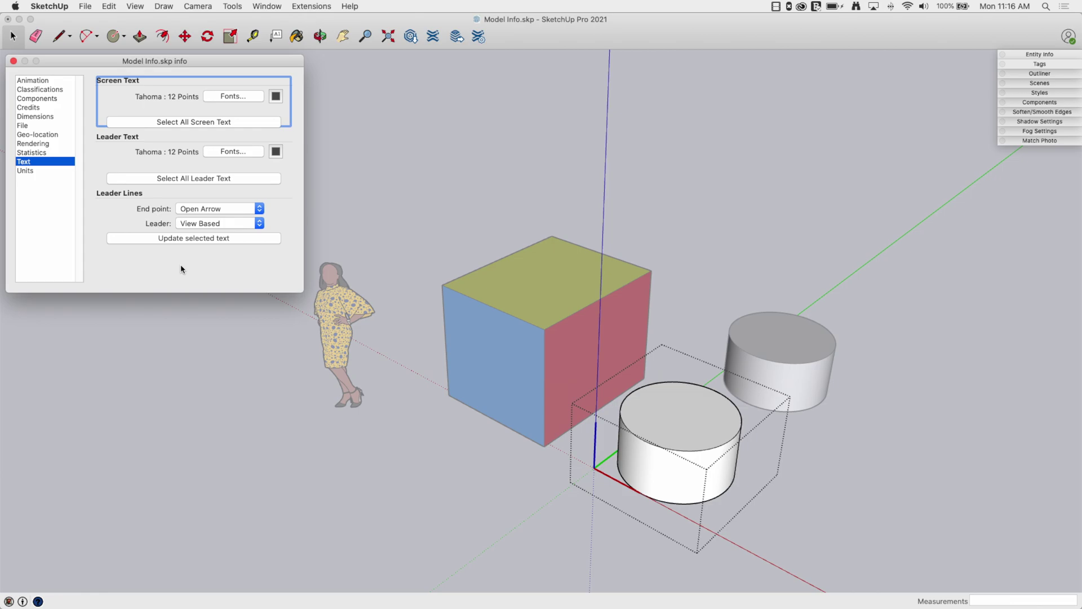
{"action": "left_click", "coordinate": [48, 117]}
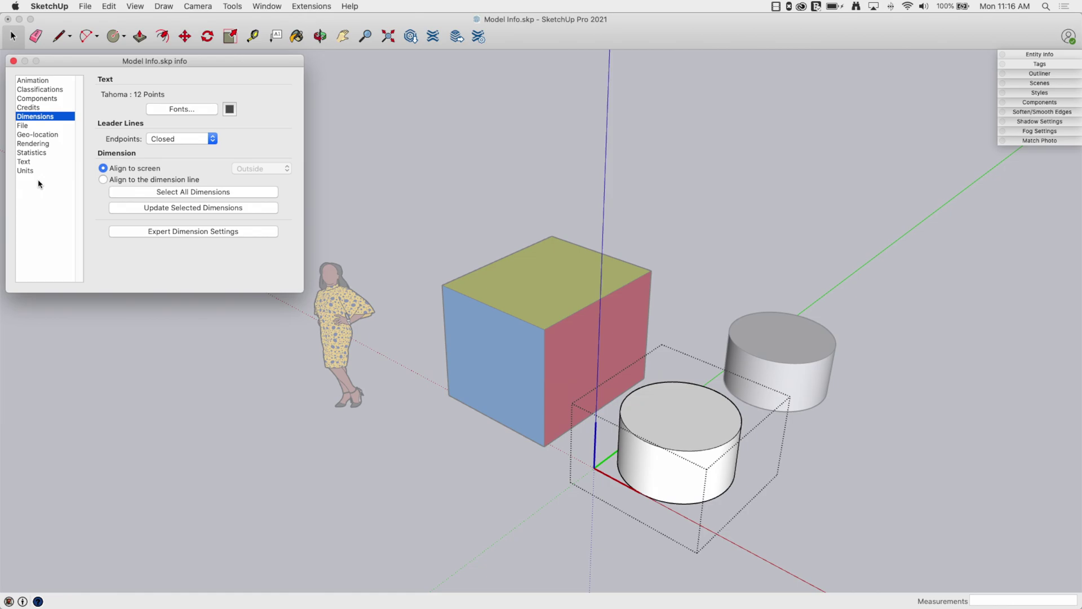
{"action": "left_click", "coordinate": [30, 126]}
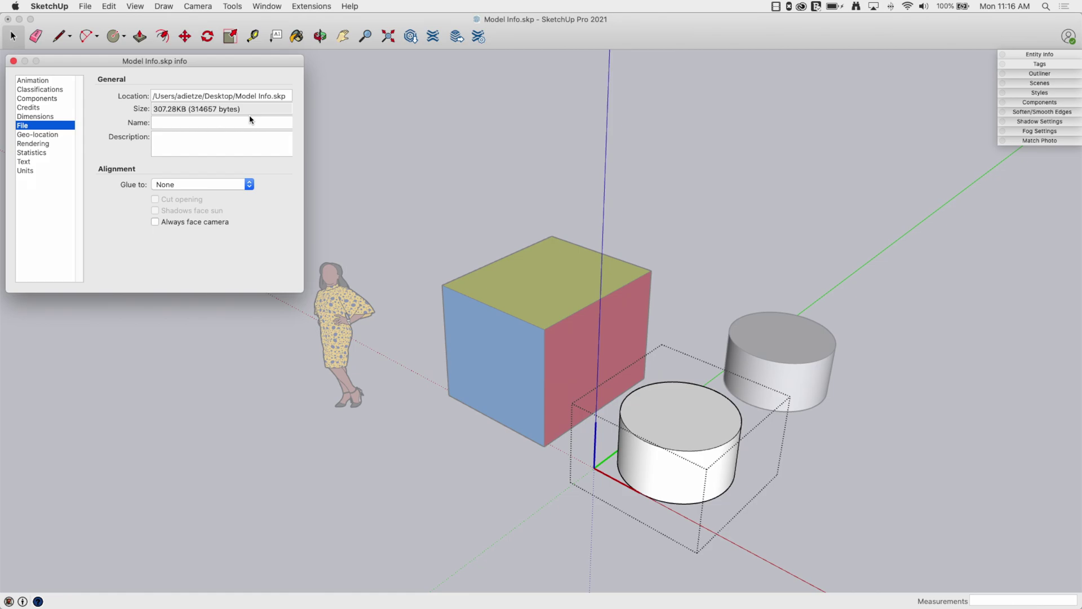
{"action": "left_click", "coordinate": [165, 123]}
{"action": "left_click", "coordinate": [164, 141]}
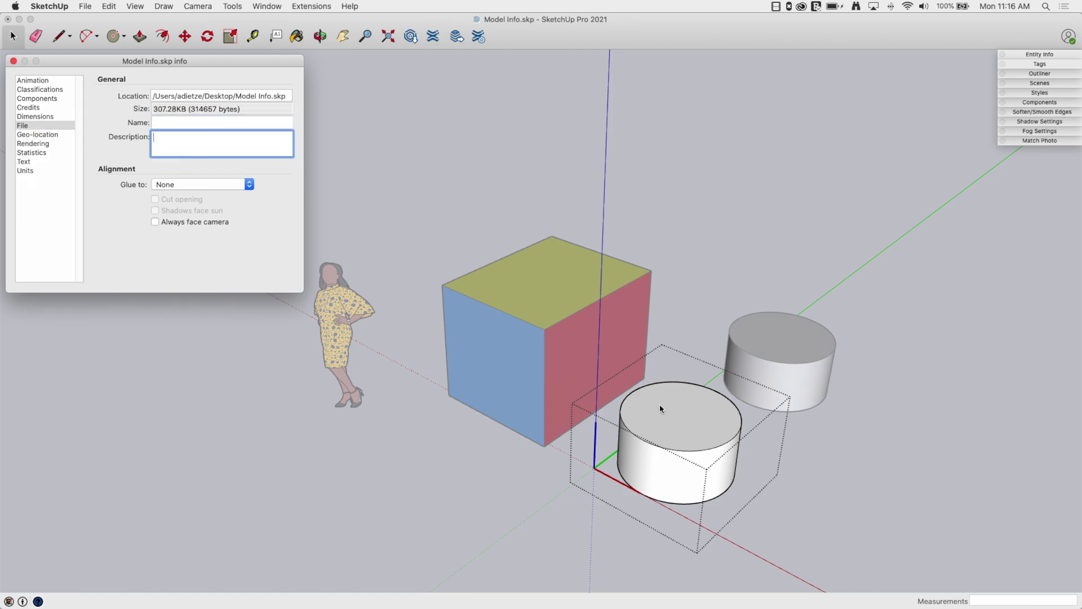
{"action": "left_click", "coordinate": [164, 123]}
{"action": "left_click", "coordinate": [185, 185]}
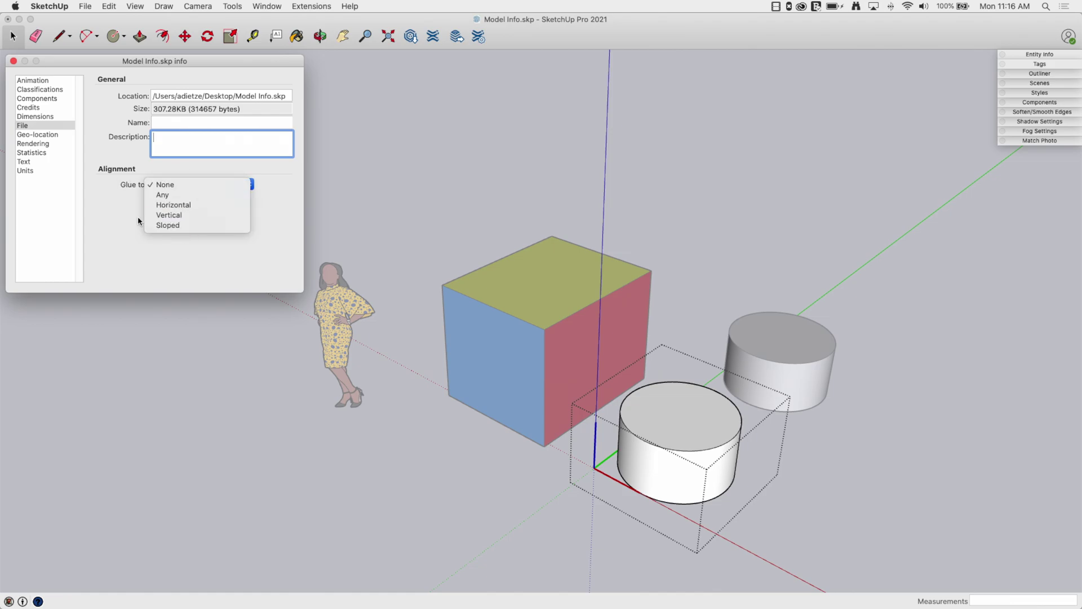
{"action": "left_click", "coordinate": [112, 205]}
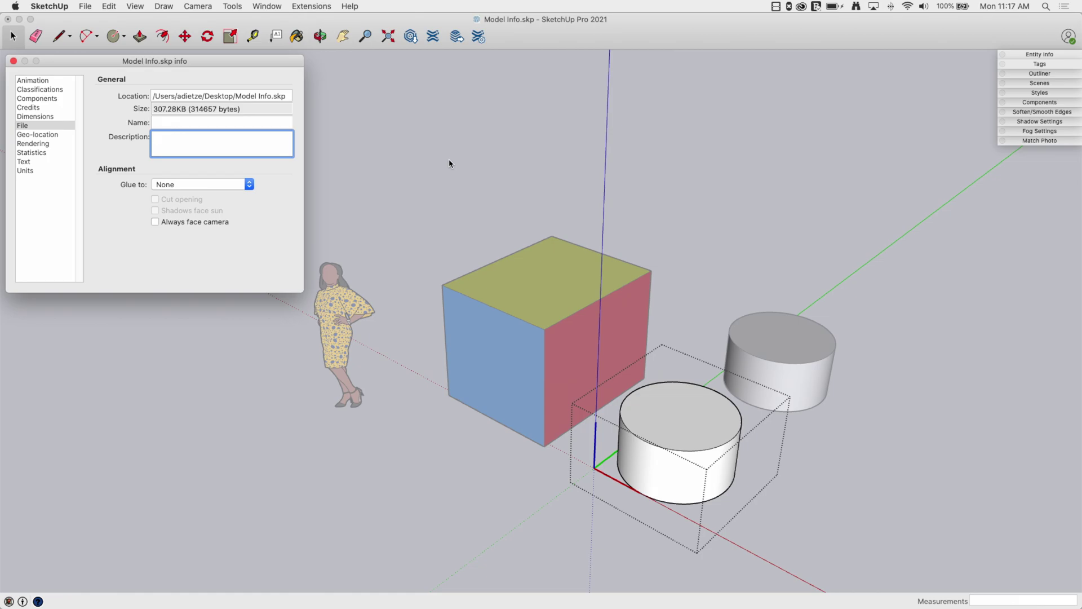
{"action": "scroll", "coordinate": [420, 212], "scroll_direction": "down", "scroll_amount": 2}
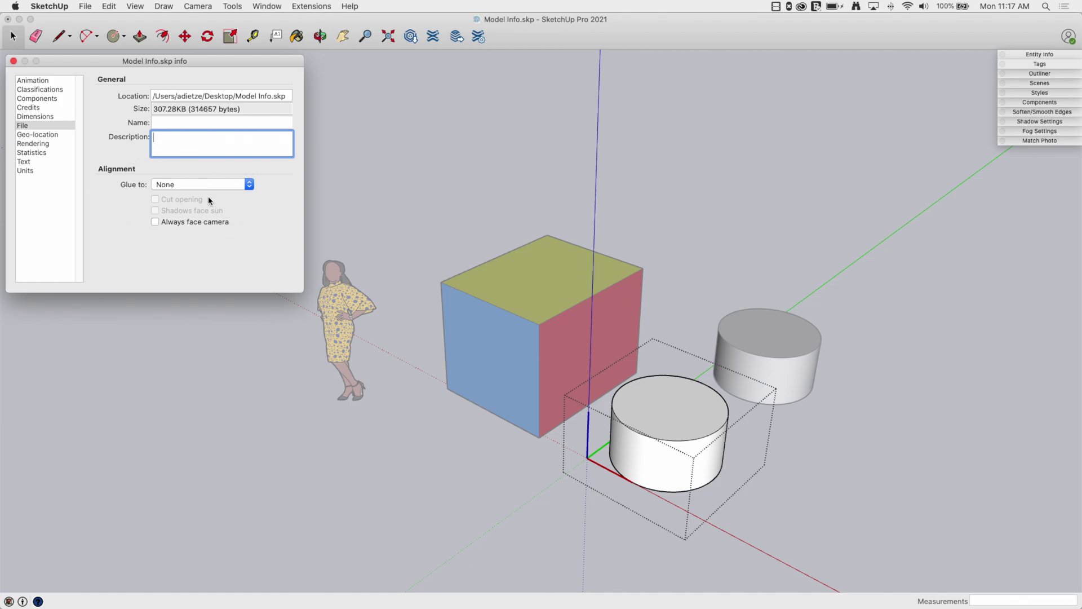
{"action": "left_click", "coordinate": [171, 123]}
{"action": "key", "text": "Tab"}
Review Geo-location, then the Rendering page with Use Anti-Aliased Textures enabled, orbiting the model slightly
{"action": "left_click", "coordinate": [56, 135]}
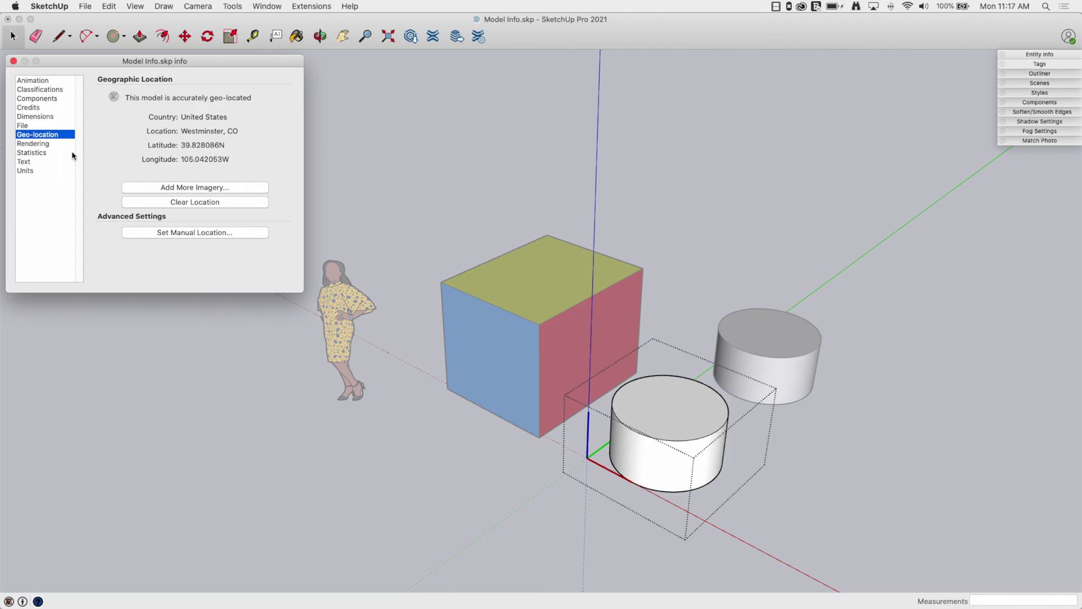
{"action": "left_click", "coordinate": [38, 145]}
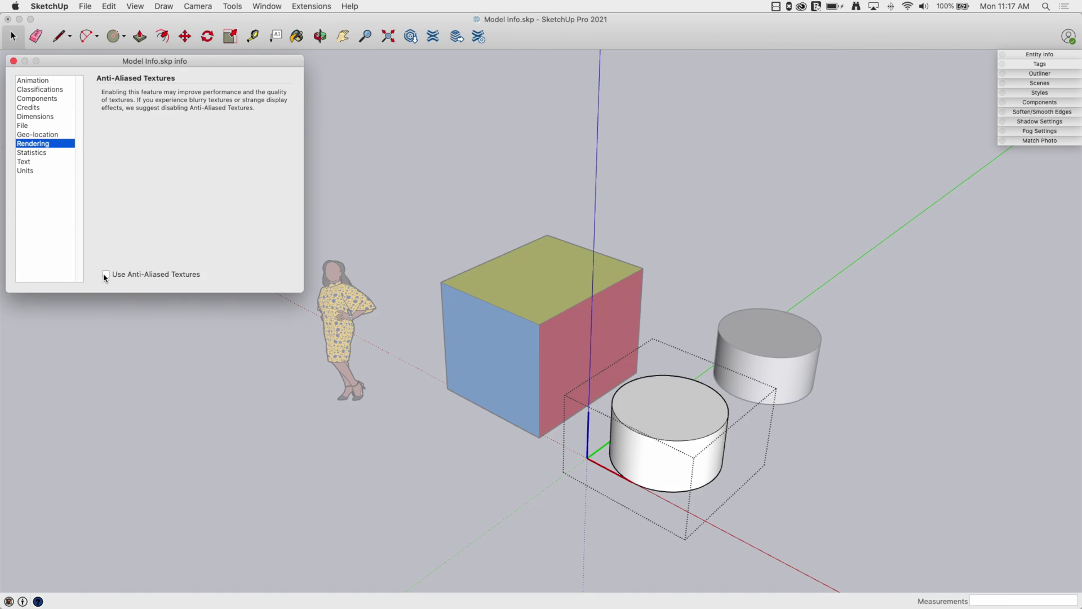
{"action": "middle_click_drag", "start_coordinate": [383, 307], "coordinate": [539, 294]}
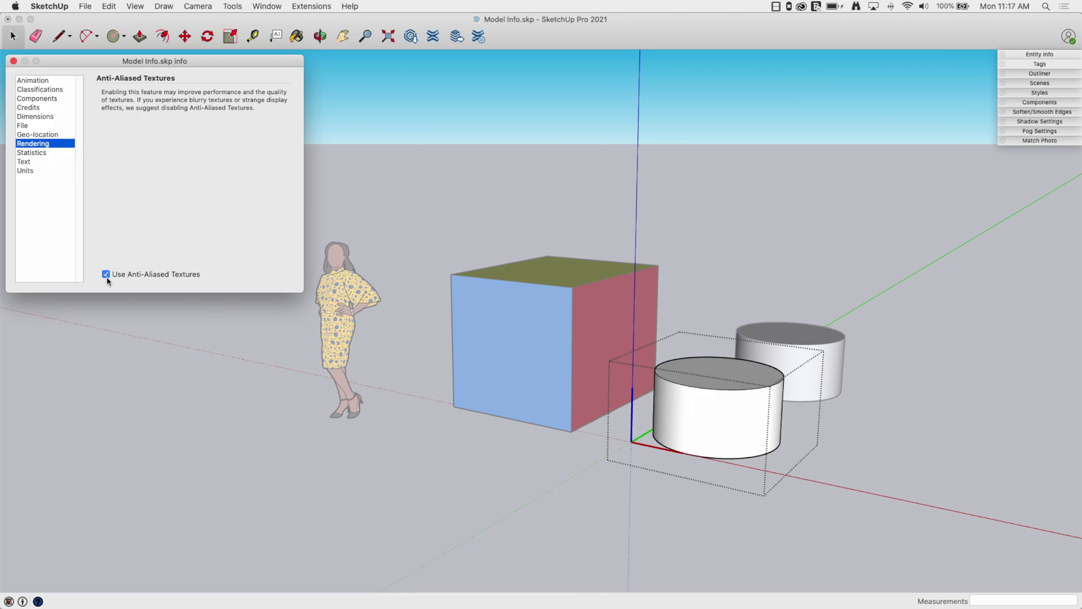
{"action": "middle_click_drag", "start_coordinate": [545, 274], "coordinate": [526, 302]}
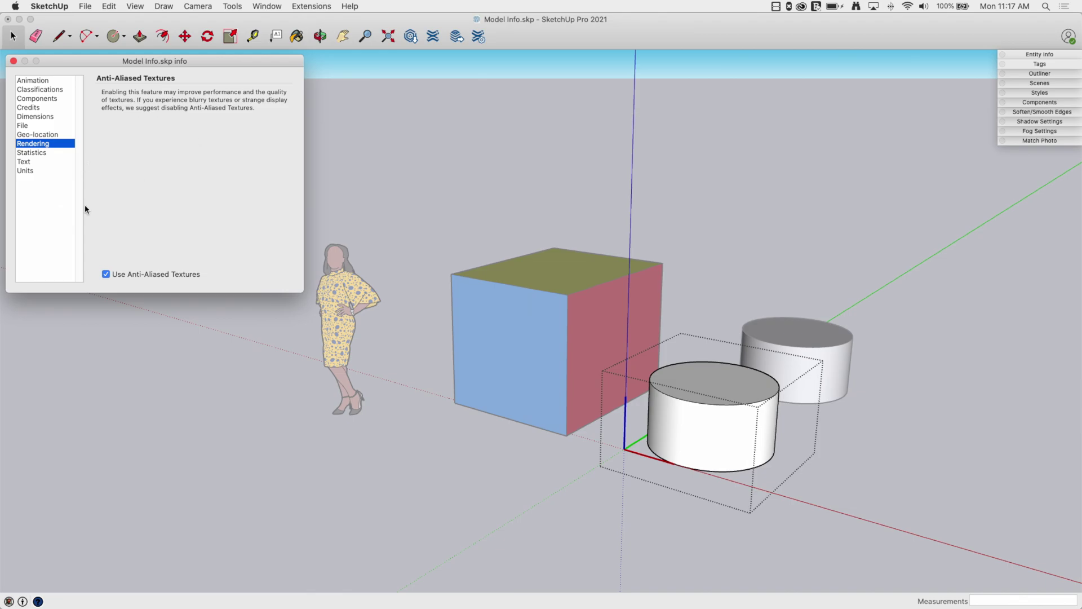
Show Statistics and scroll the entity counts: 14,277 edges, 5,751 faces, 11 materials
{"action": "left_click", "coordinate": [50, 152]}
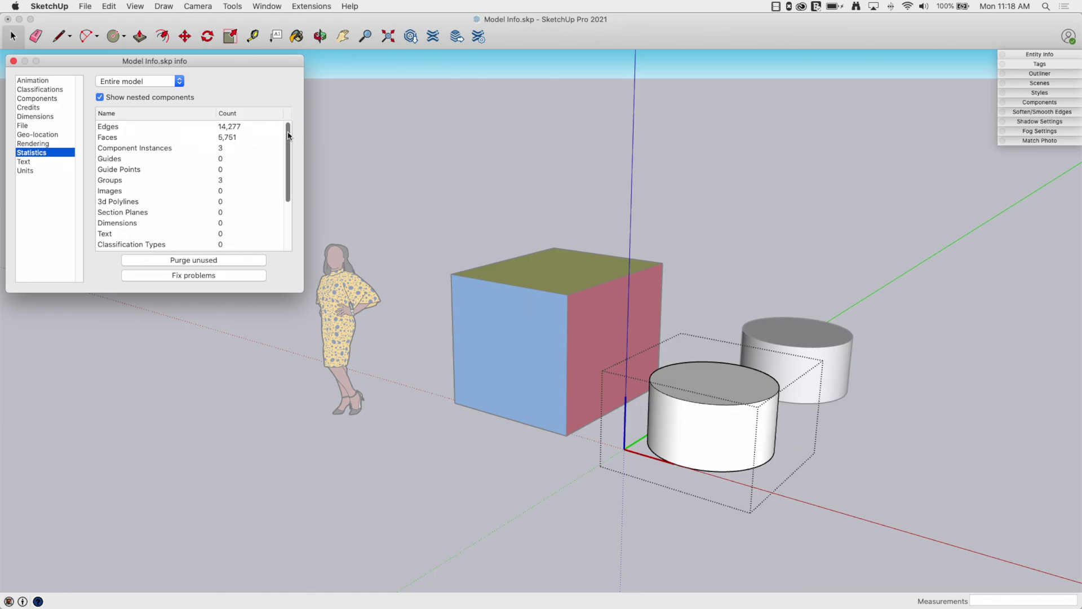
{"action": "left_click_drag", "start_coordinate": [289, 132], "coordinate": [285, 96]}
{"action": "scroll", "coordinate": [288, 179], "scroll_direction": "down", "scroll_amount": 2}
{"action": "scroll", "coordinate": [288, 180], "scroll_direction": "down", "scroll_amount": 3}
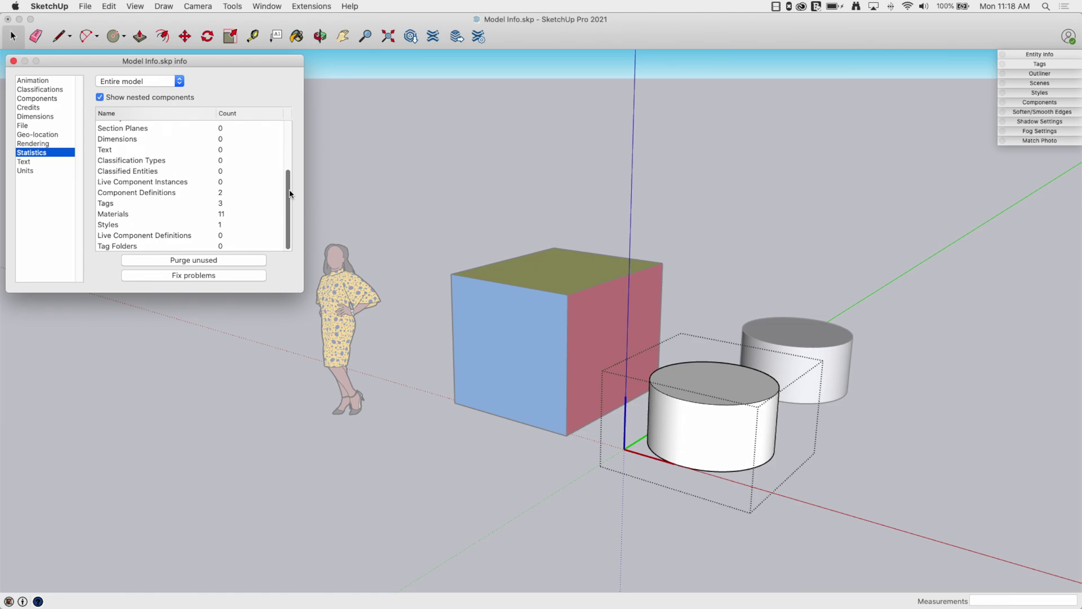
{"action": "scroll", "coordinate": [246, 119], "scroll_direction": "up", "scroll_amount": 5}
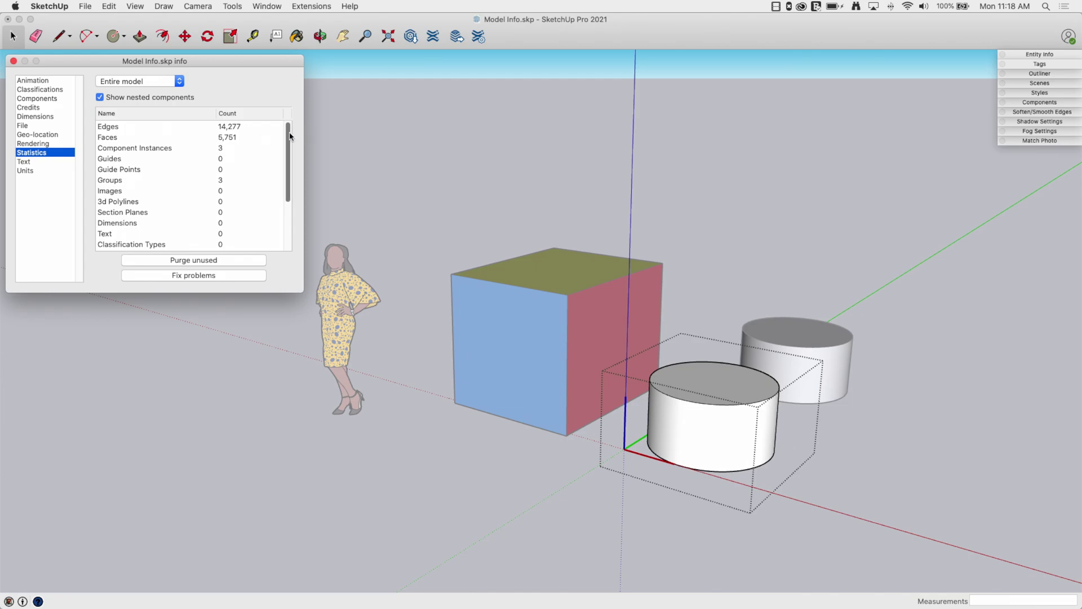
{"action": "mouse_move", "coordinate": [289, 135]}
{"action": "left_mouse_down"}
{"action": "mouse_move", "coordinate": [290, 186]}
{"action": "mouse_move", "coordinate": [291, 120]}
{"action": "left_mouse_up"}
{"action": "scroll", "coordinate": [271, 231], "scroll_direction": "down", "scroll_amount": 5}
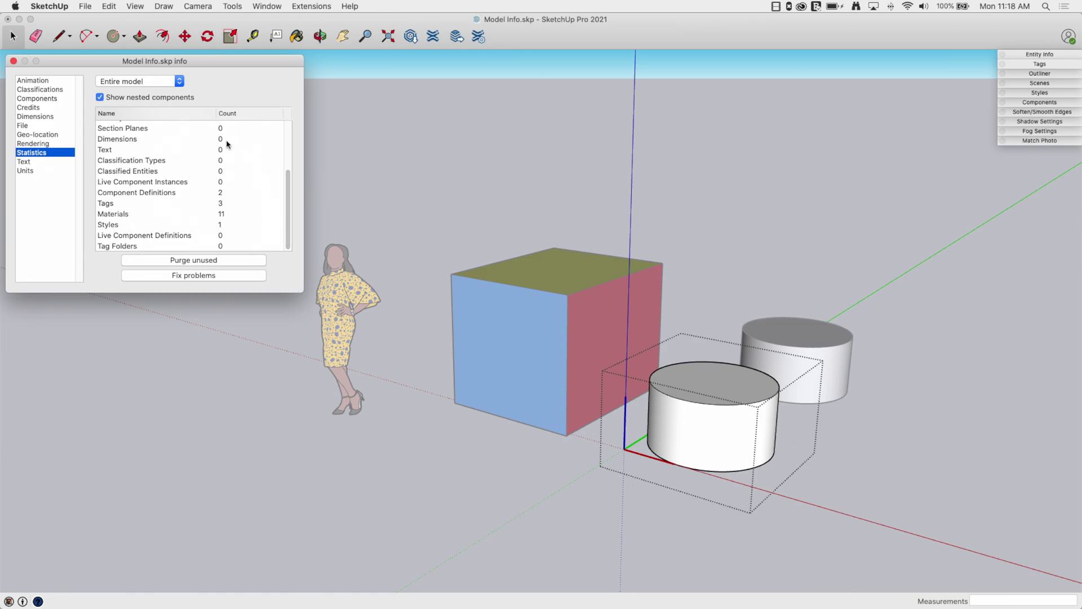
{"action": "left_click_drag", "start_coordinate": [284, 201], "coordinate": [294, 153]}
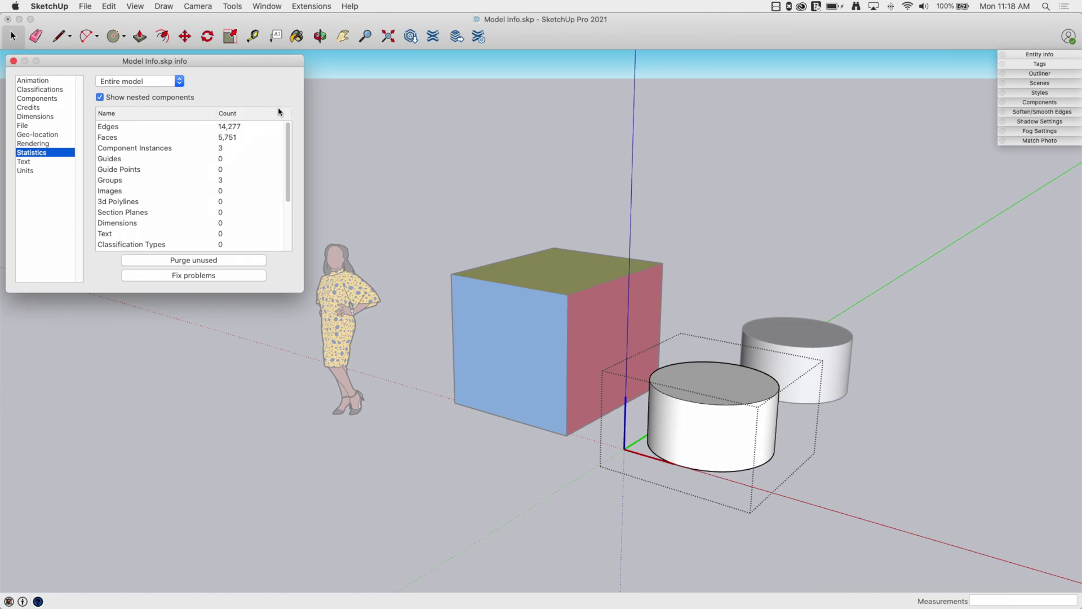
{"action": "left_click_drag", "start_coordinate": [290, 148], "coordinate": [288, 184]}
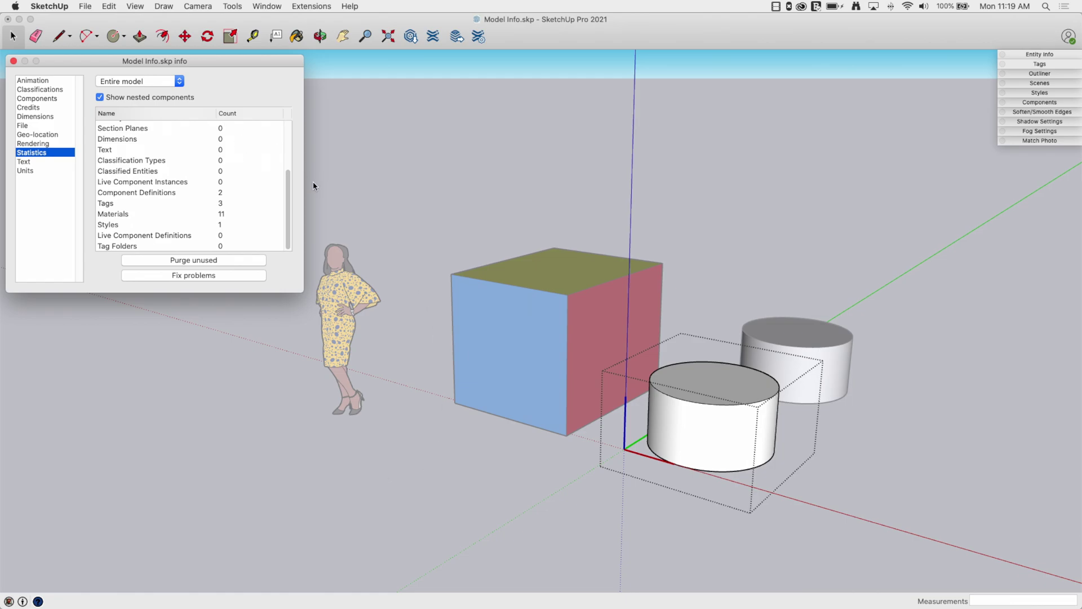
Scroll back through the statistics, then view the Text page: Tahoma 12-point text, open-arrow leaders
{"action": "scroll", "coordinate": [290, 205], "scroll_direction": "up", "scroll_amount": 5}
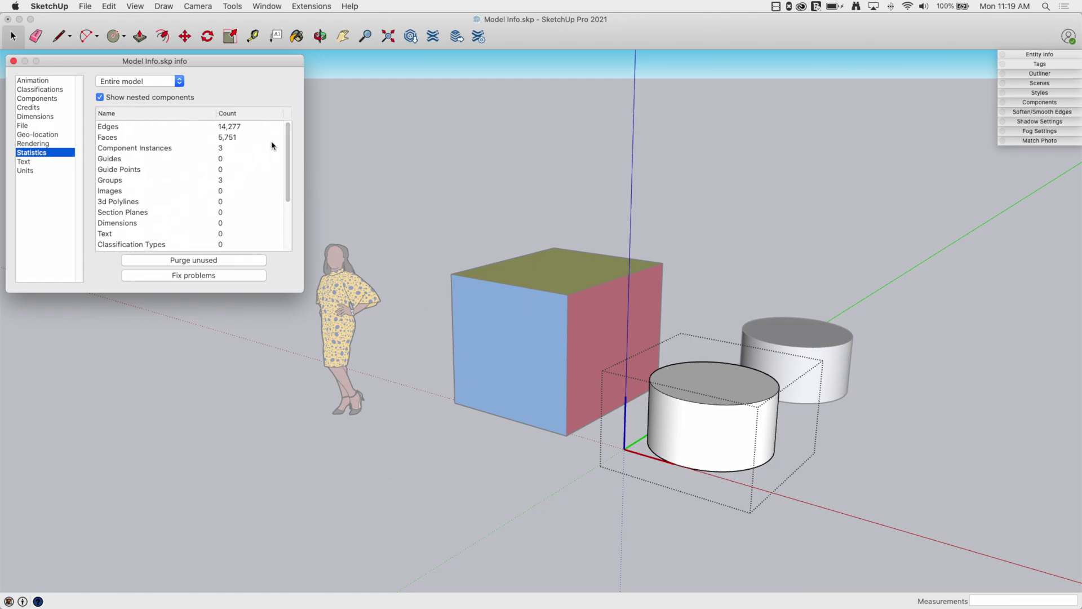
{"action": "left_click_drag", "start_coordinate": [289, 131], "coordinate": [288, 149]}
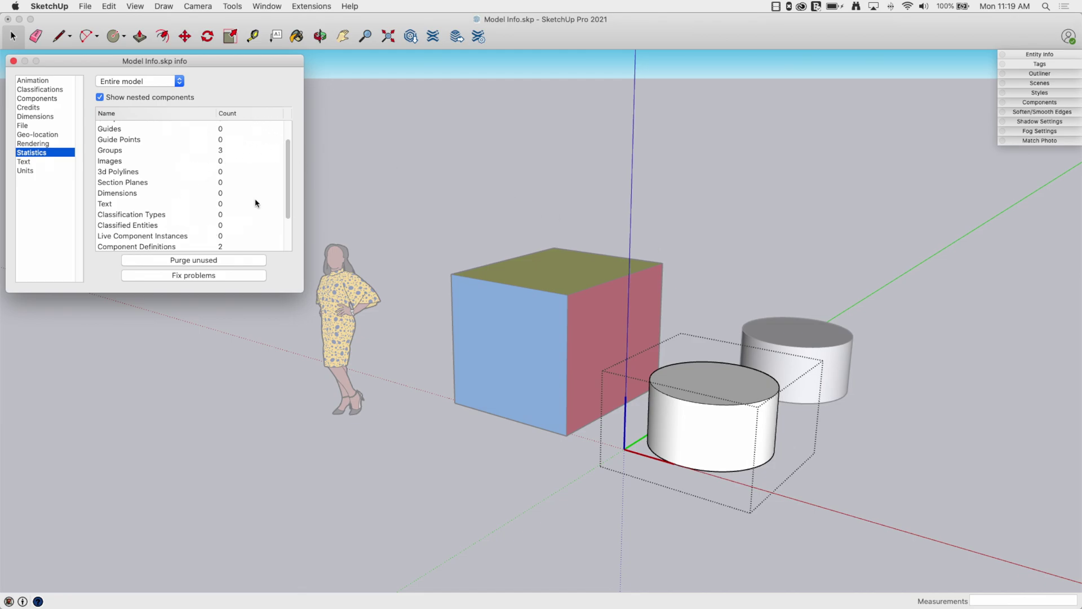
{"action": "left_click_drag", "start_coordinate": [289, 162], "coordinate": [288, 121]}
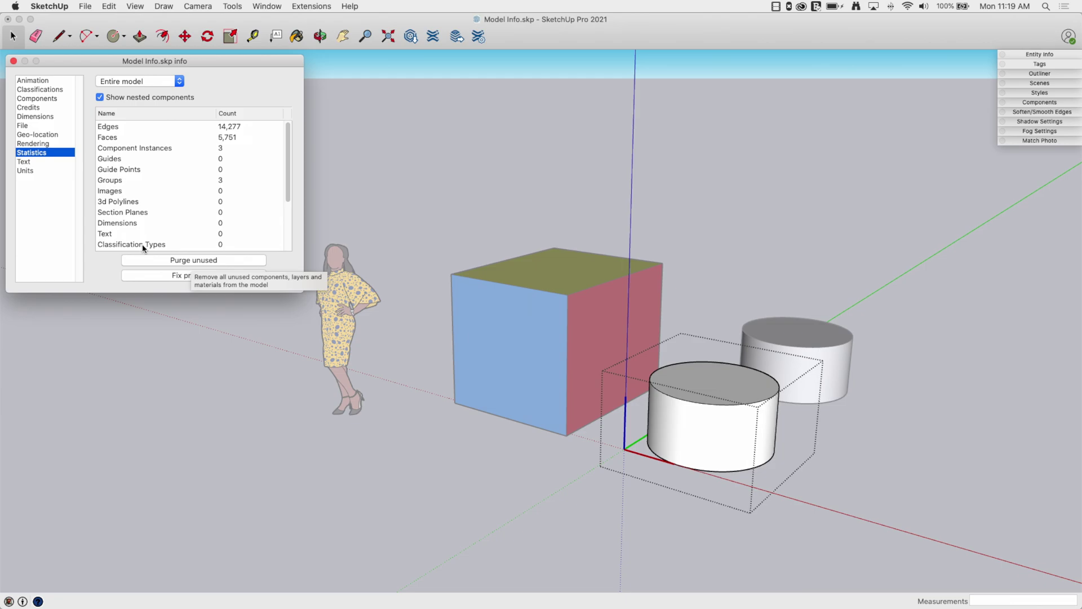
{"action": "left_click", "coordinate": [43, 162]}
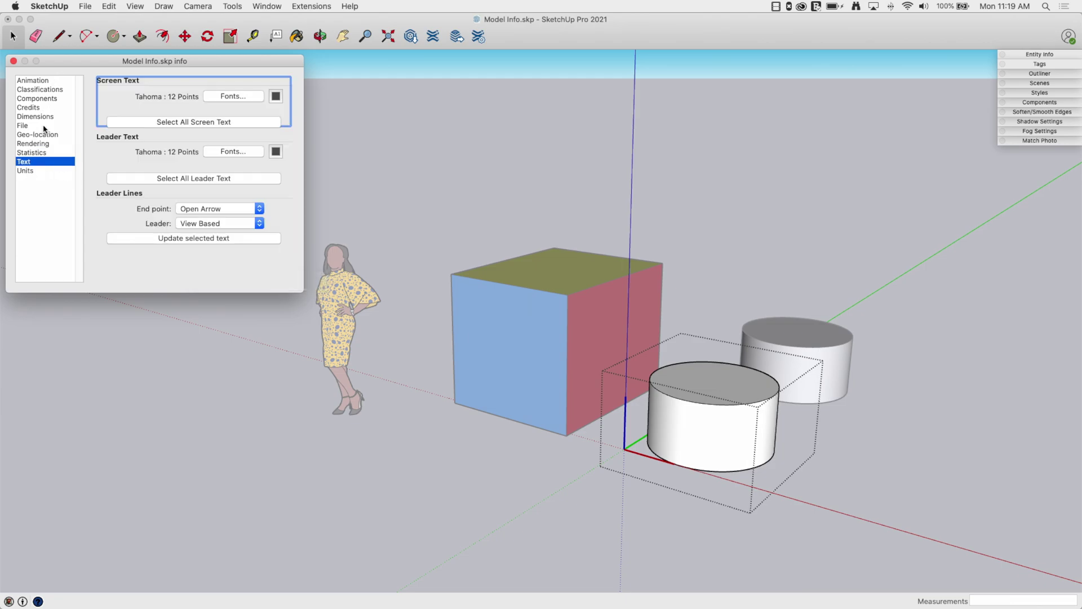
On the Units page, try the Decimal, Engineering and Fractional formats
{"action": "left_click", "coordinate": [33, 171]}
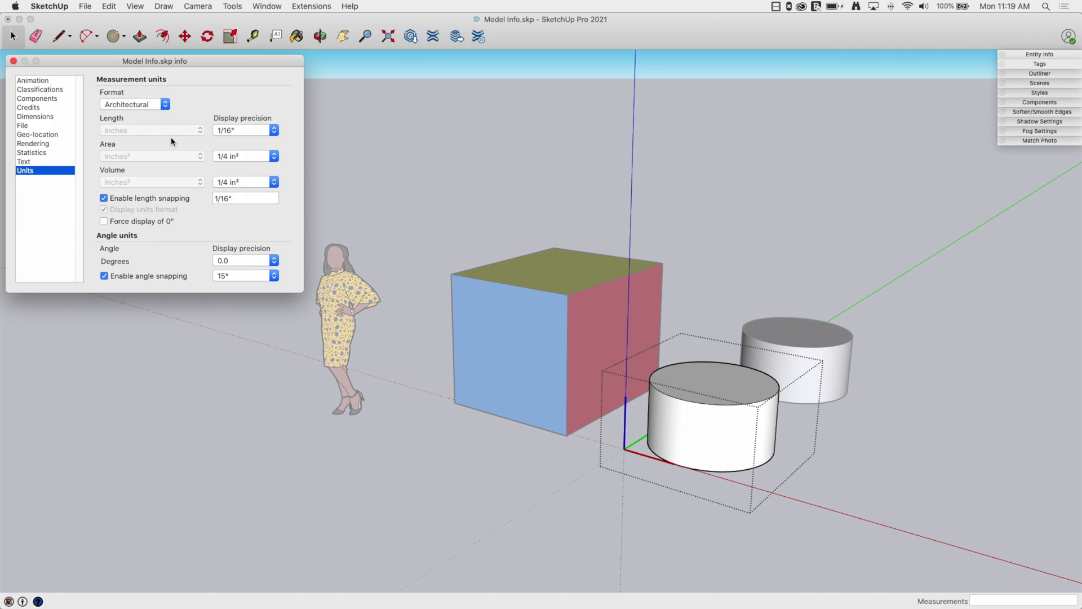
{"action": "left_click", "coordinate": [140, 106]}
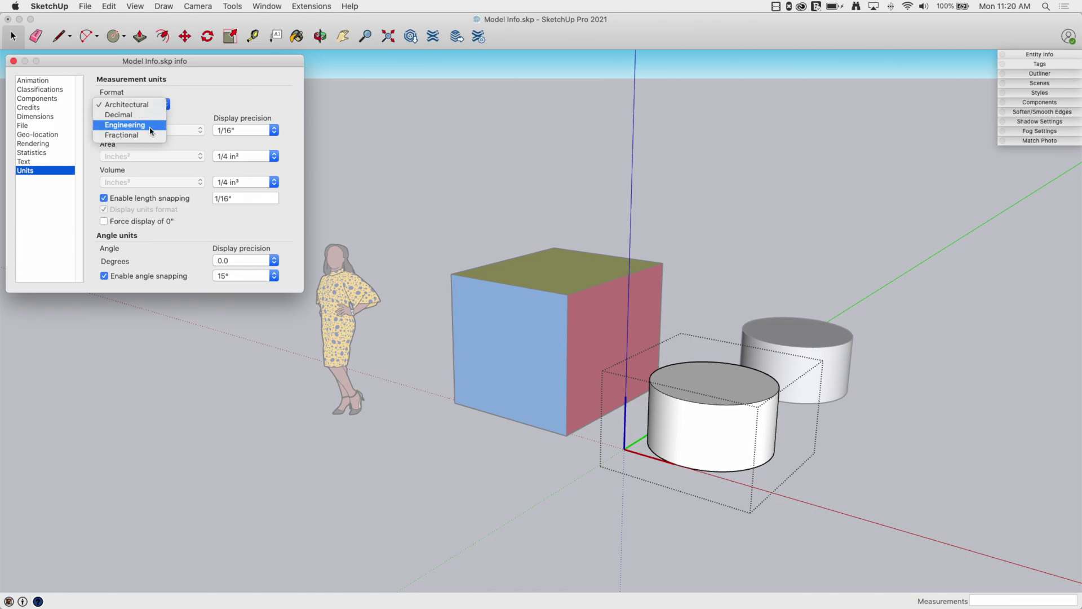
{"action": "left_click", "coordinate": [127, 114]}
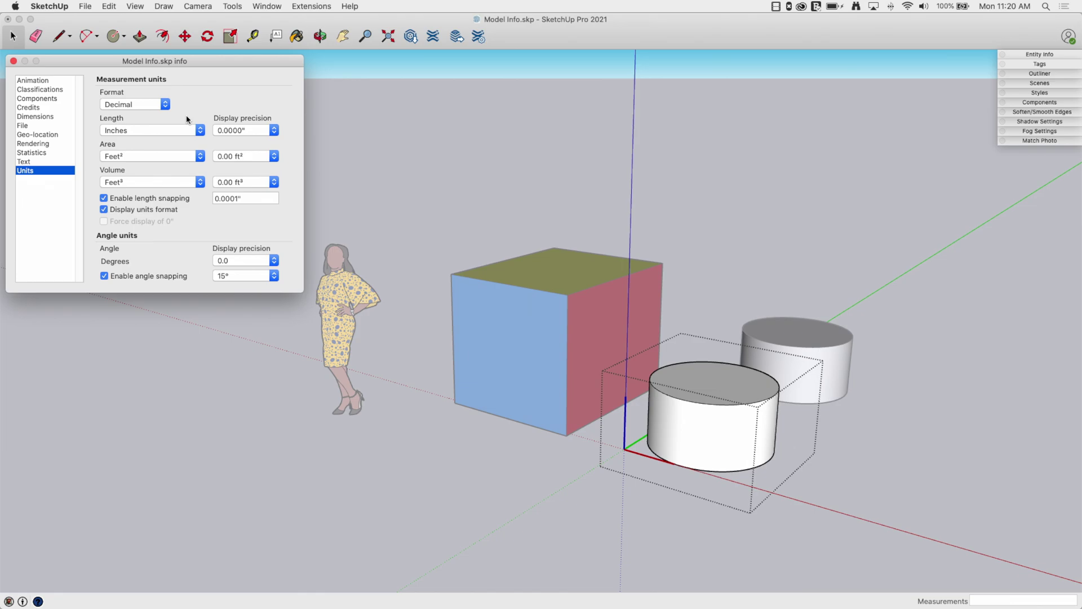
{"action": "left_click", "coordinate": [146, 104]}
{"action": "left_click", "coordinate": [146, 115]}
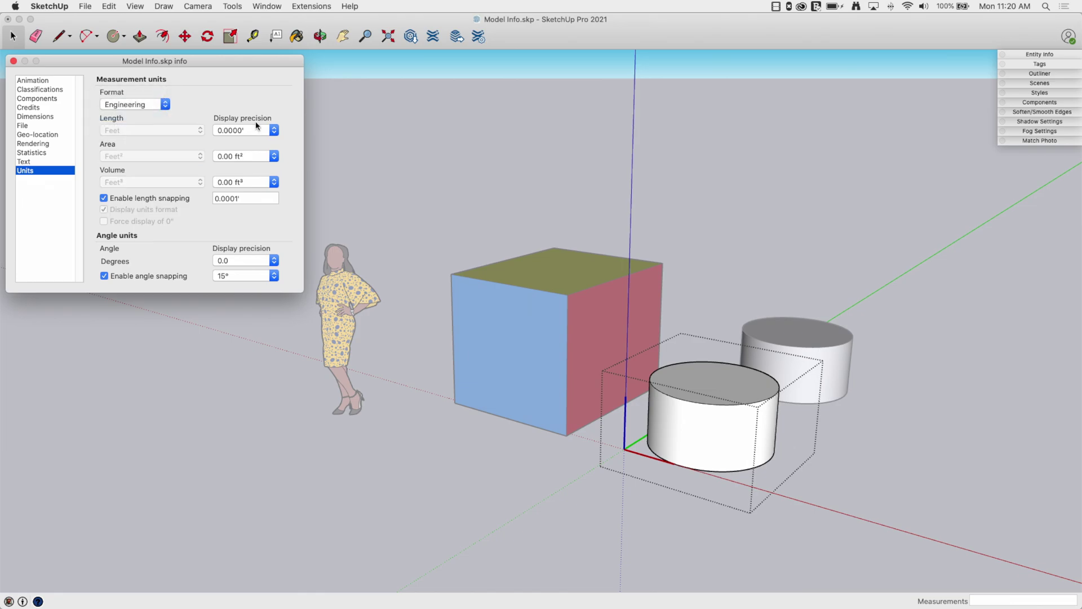
{"action": "left_click", "coordinate": [146, 106]}
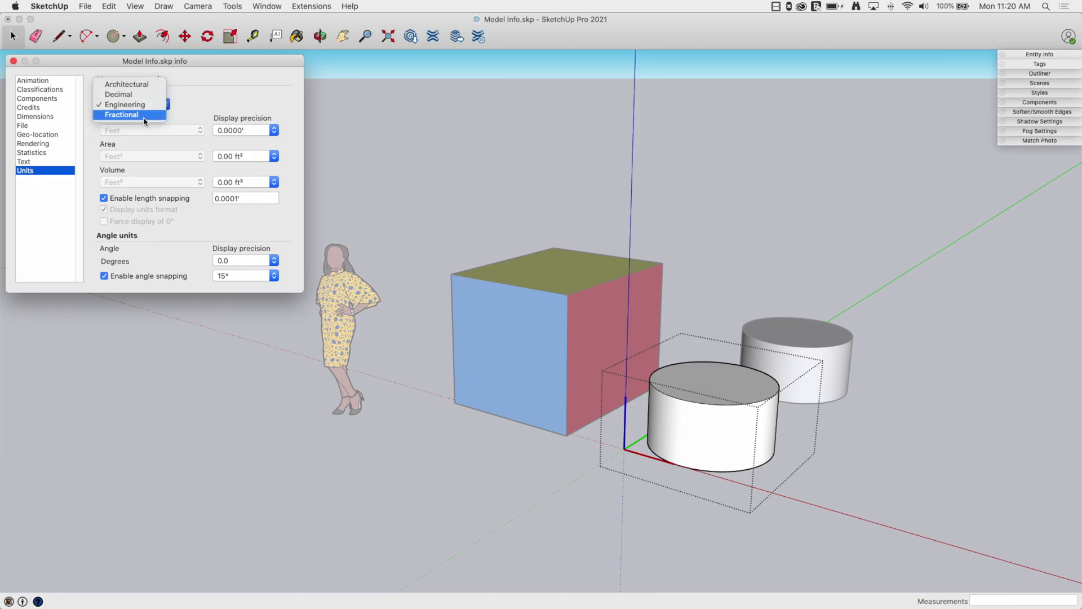
{"action": "left_click", "coordinate": [145, 114]}
Cycle through Engineering and Architectural formats, settling on Decimal with lengths in inches
{"action": "left_click", "coordinate": [140, 106]}
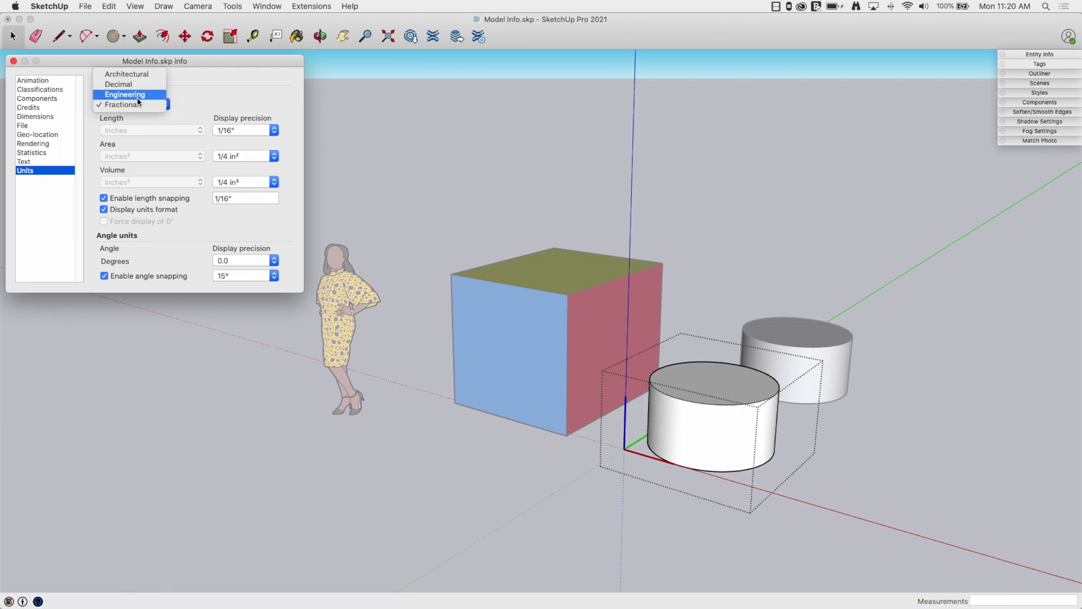
{"action": "left_click", "coordinate": [135, 94]}
{"action": "left_click", "coordinate": [145, 106]}
{"action": "left_click", "coordinate": [118, 94]}
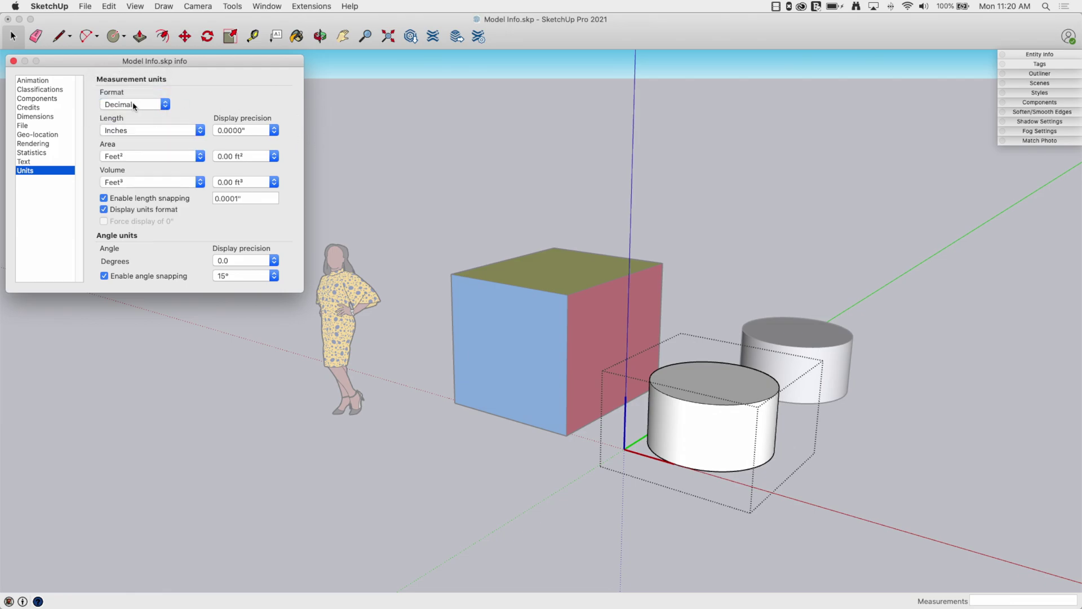
{"action": "left_click", "coordinate": [131, 105]}
{"action": "left_click", "coordinate": [127, 94]}
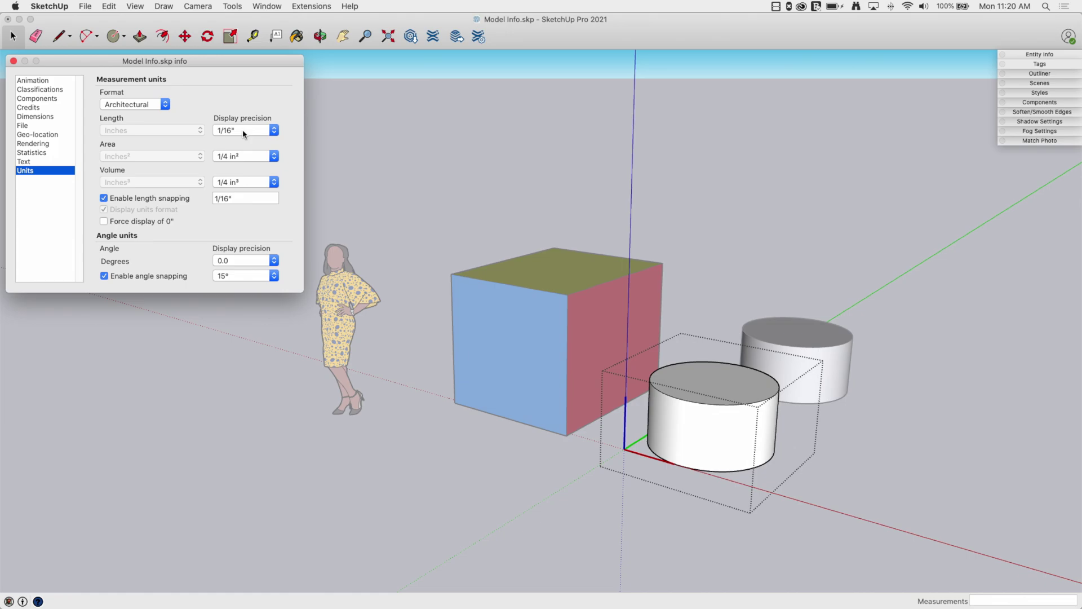
{"action": "left_click", "coordinate": [150, 106]}
{"action": "left_click", "coordinate": [148, 125]}
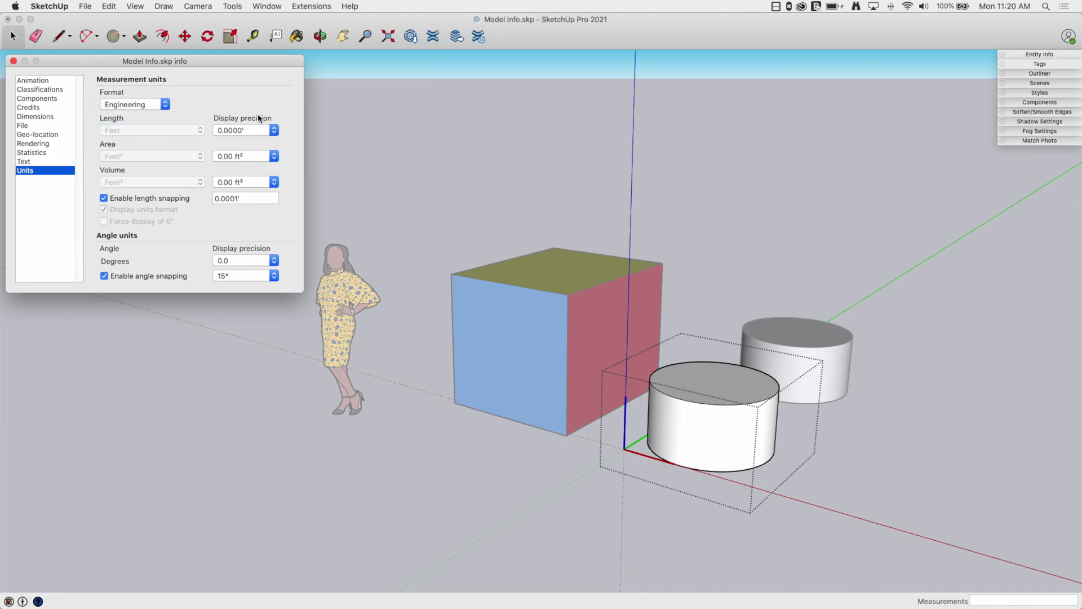
{"action": "left_click", "coordinate": [144, 107]}
{"action": "left_click", "coordinate": [144, 96]}
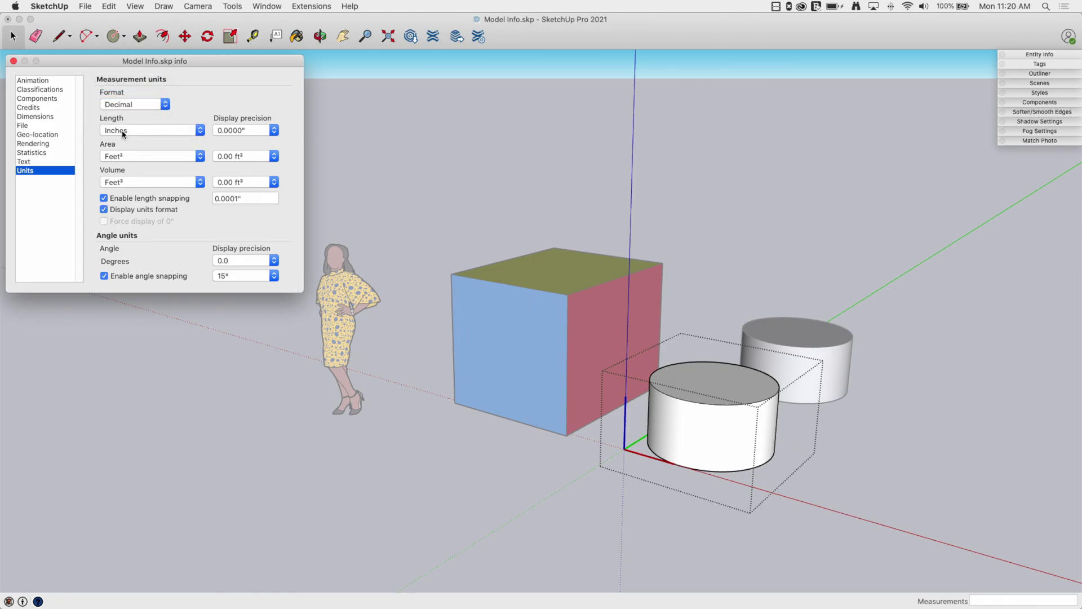
{"action": "left_click", "coordinate": [122, 132]}
{"action": "left_click", "coordinate": [122, 131]}
{"action": "left_click", "coordinate": [104, 199]}
{"action": "left_click", "coordinate": [104, 199]}
{"action": "left_click", "coordinate": [104, 198]}
{"action": "left_click", "coordinate": [104, 199]}
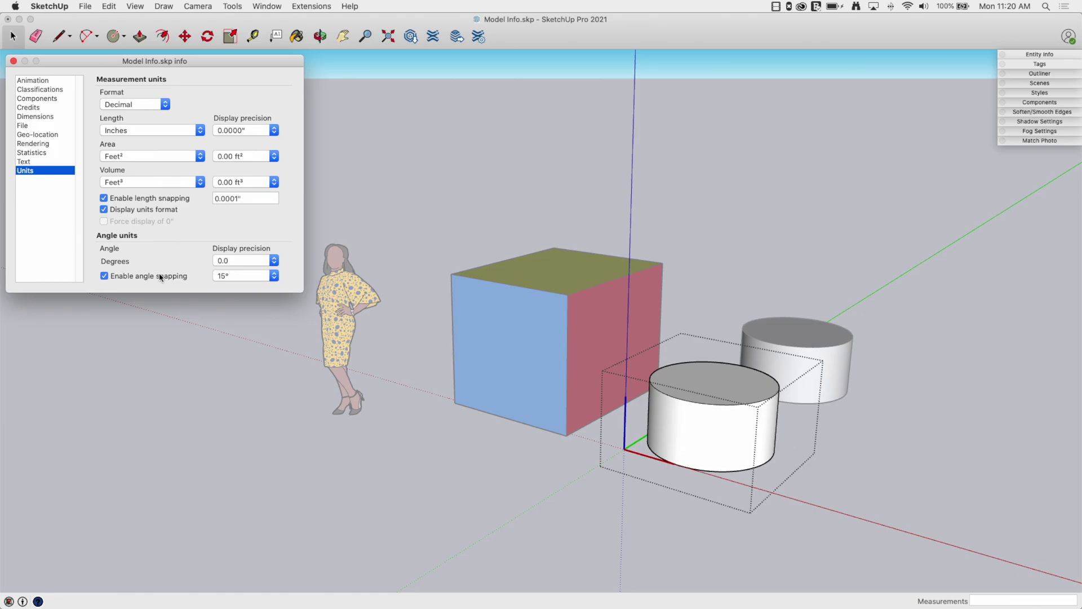